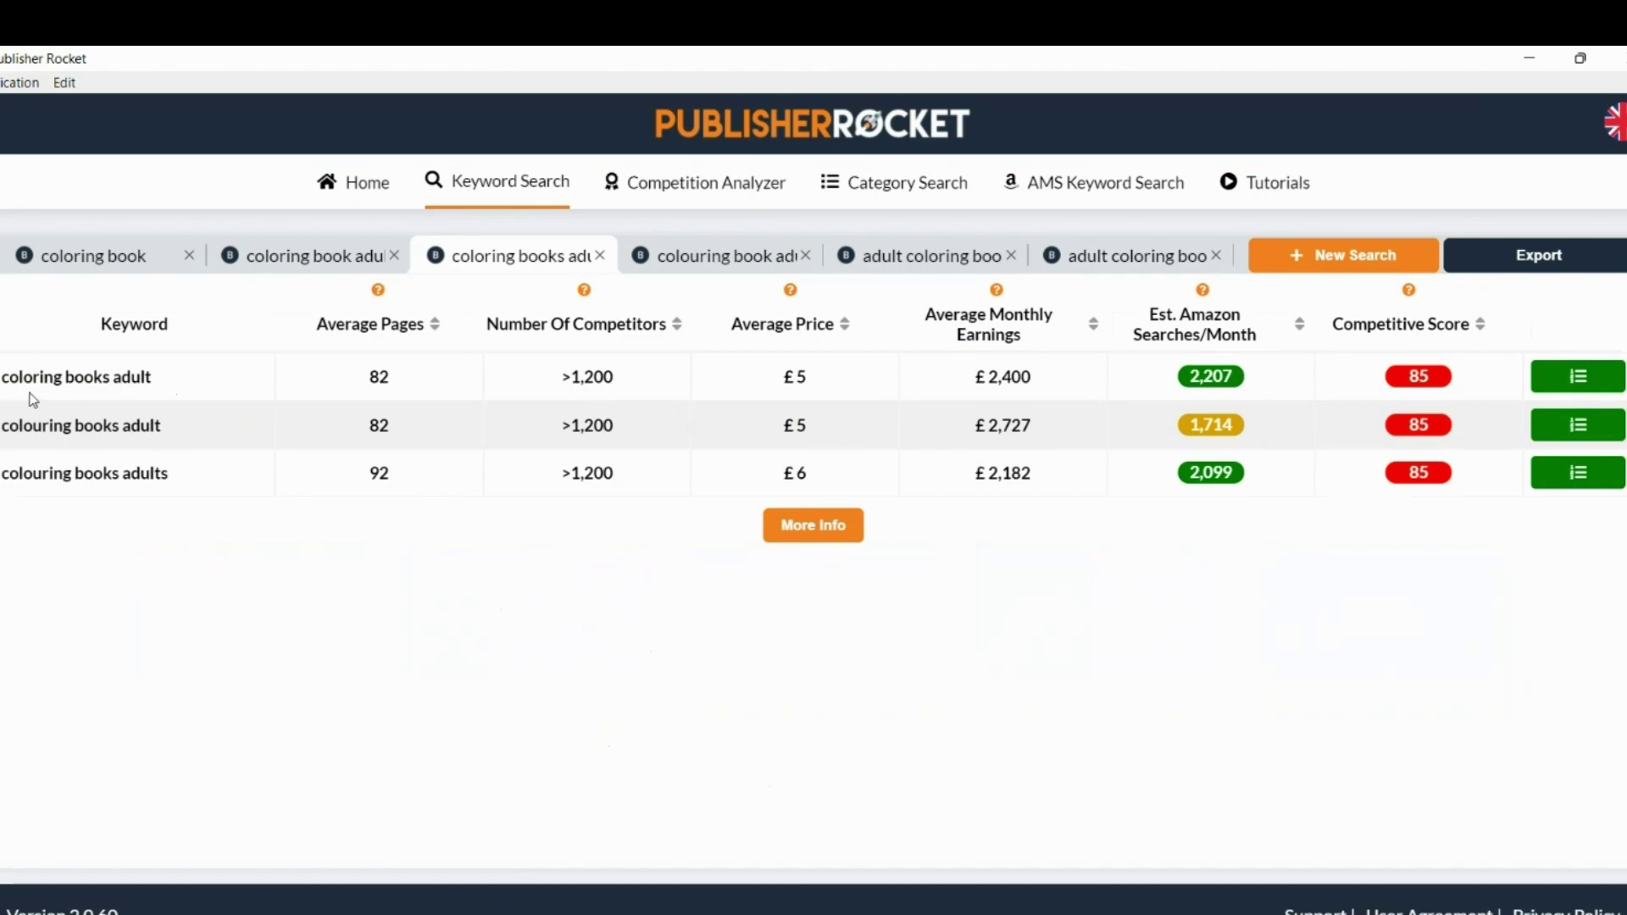
- Compare monthly searches and competitive scores across the saved searches for coloring book adult, coloring books adult and adult coloring books
{"action": "left_click", "coordinate": [313, 256]}
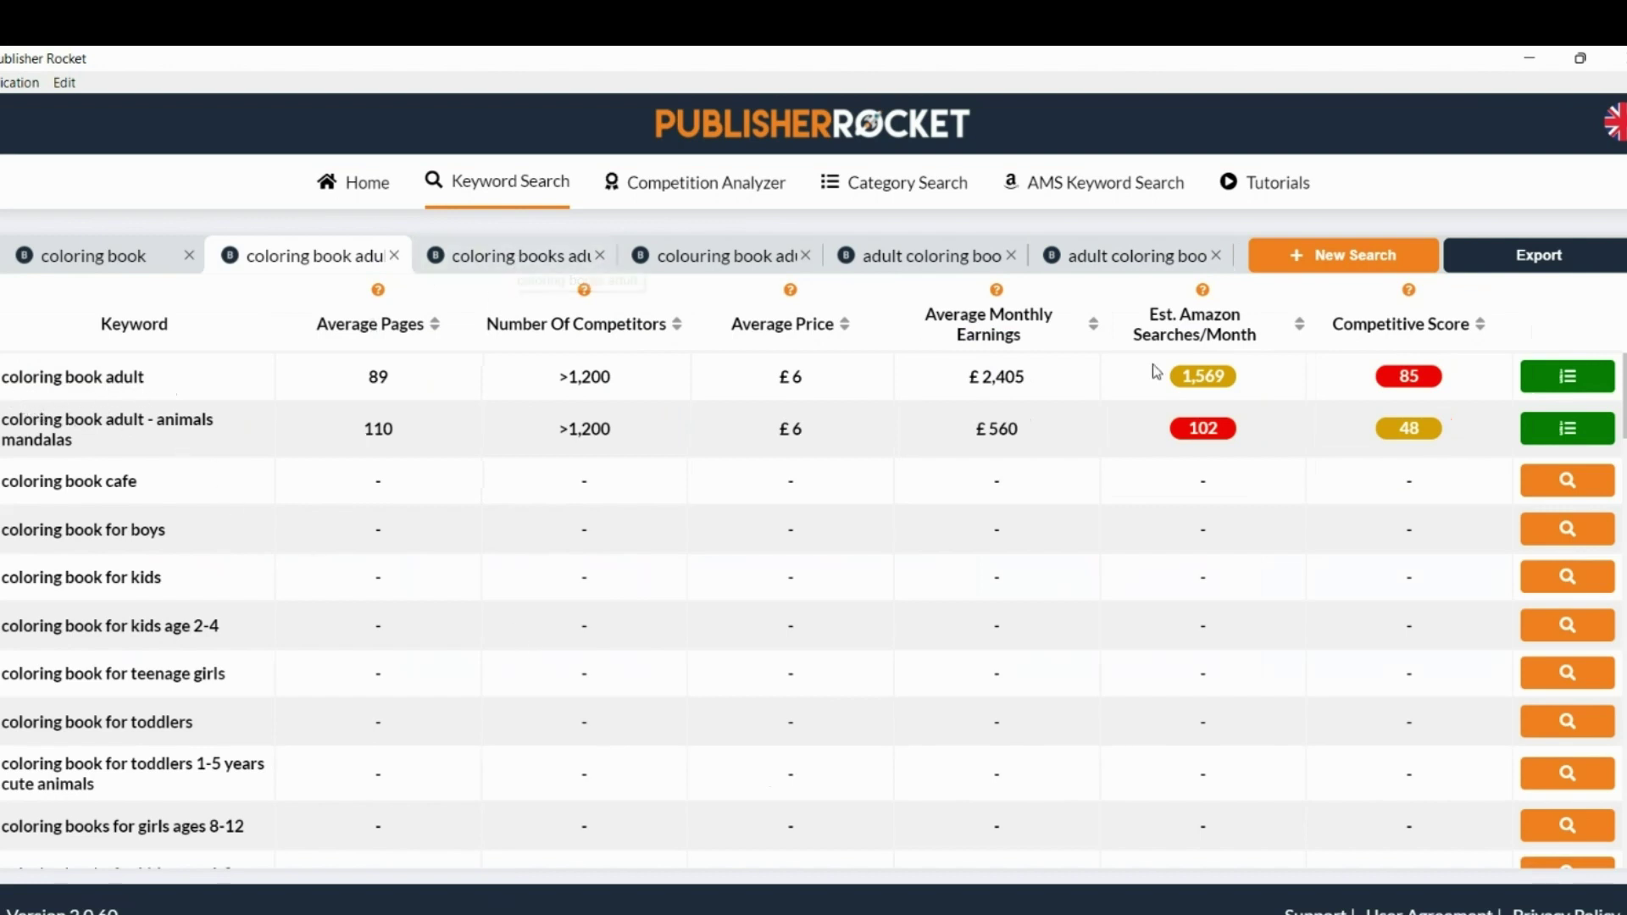
{"action": "mouse_move", "coordinate": [1198, 385]}
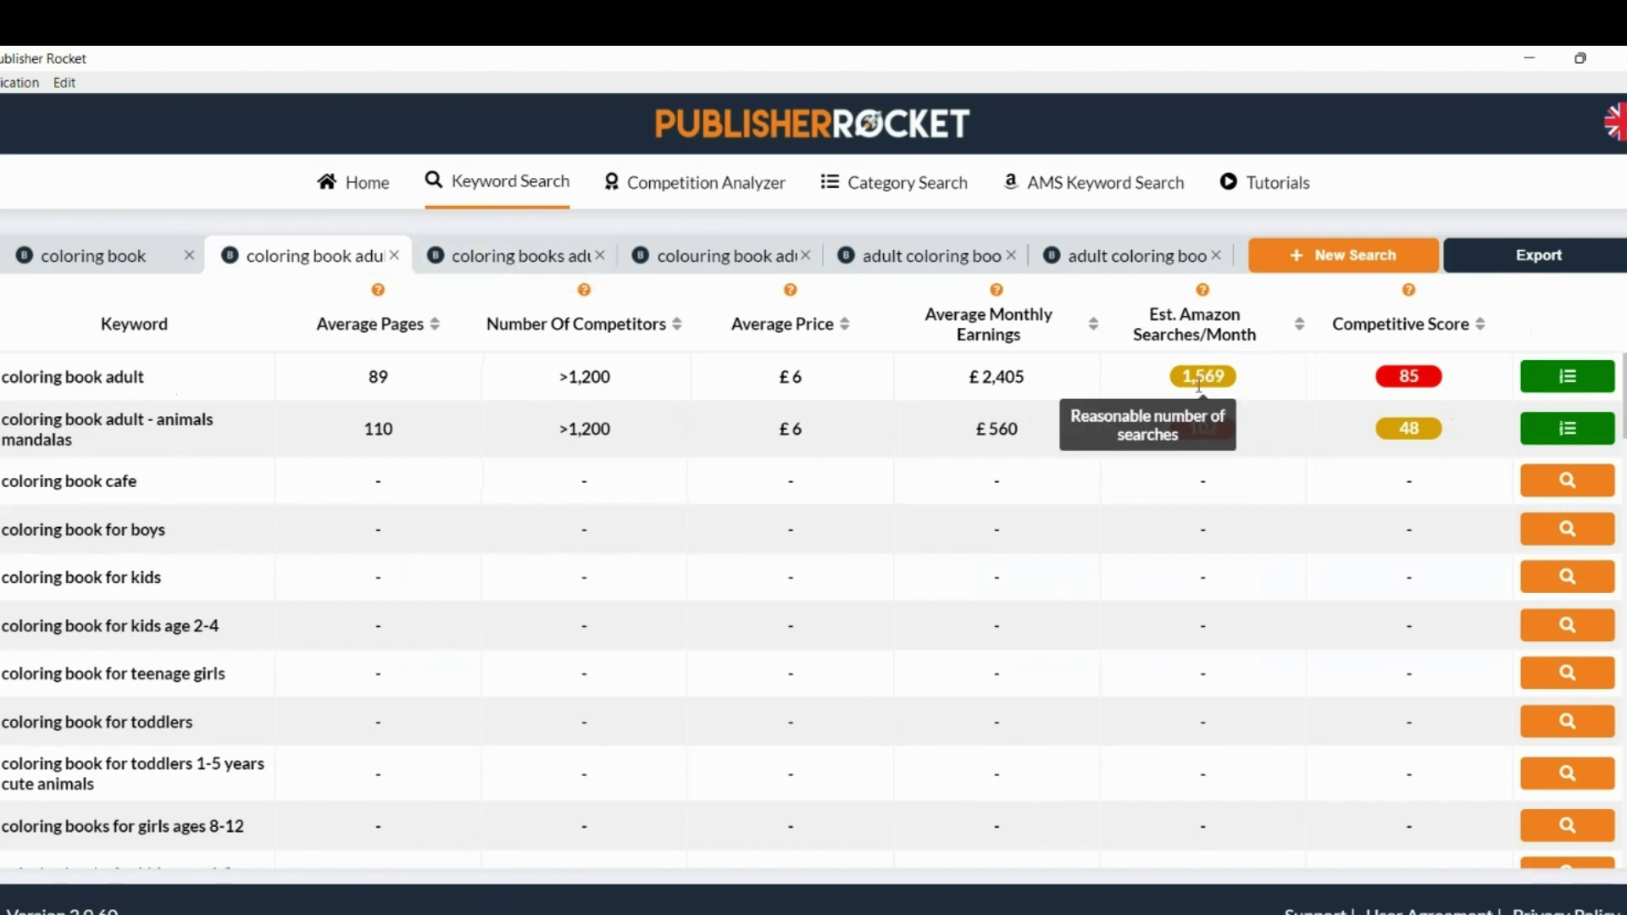
{"action": "left_click", "coordinate": [476, 258]}
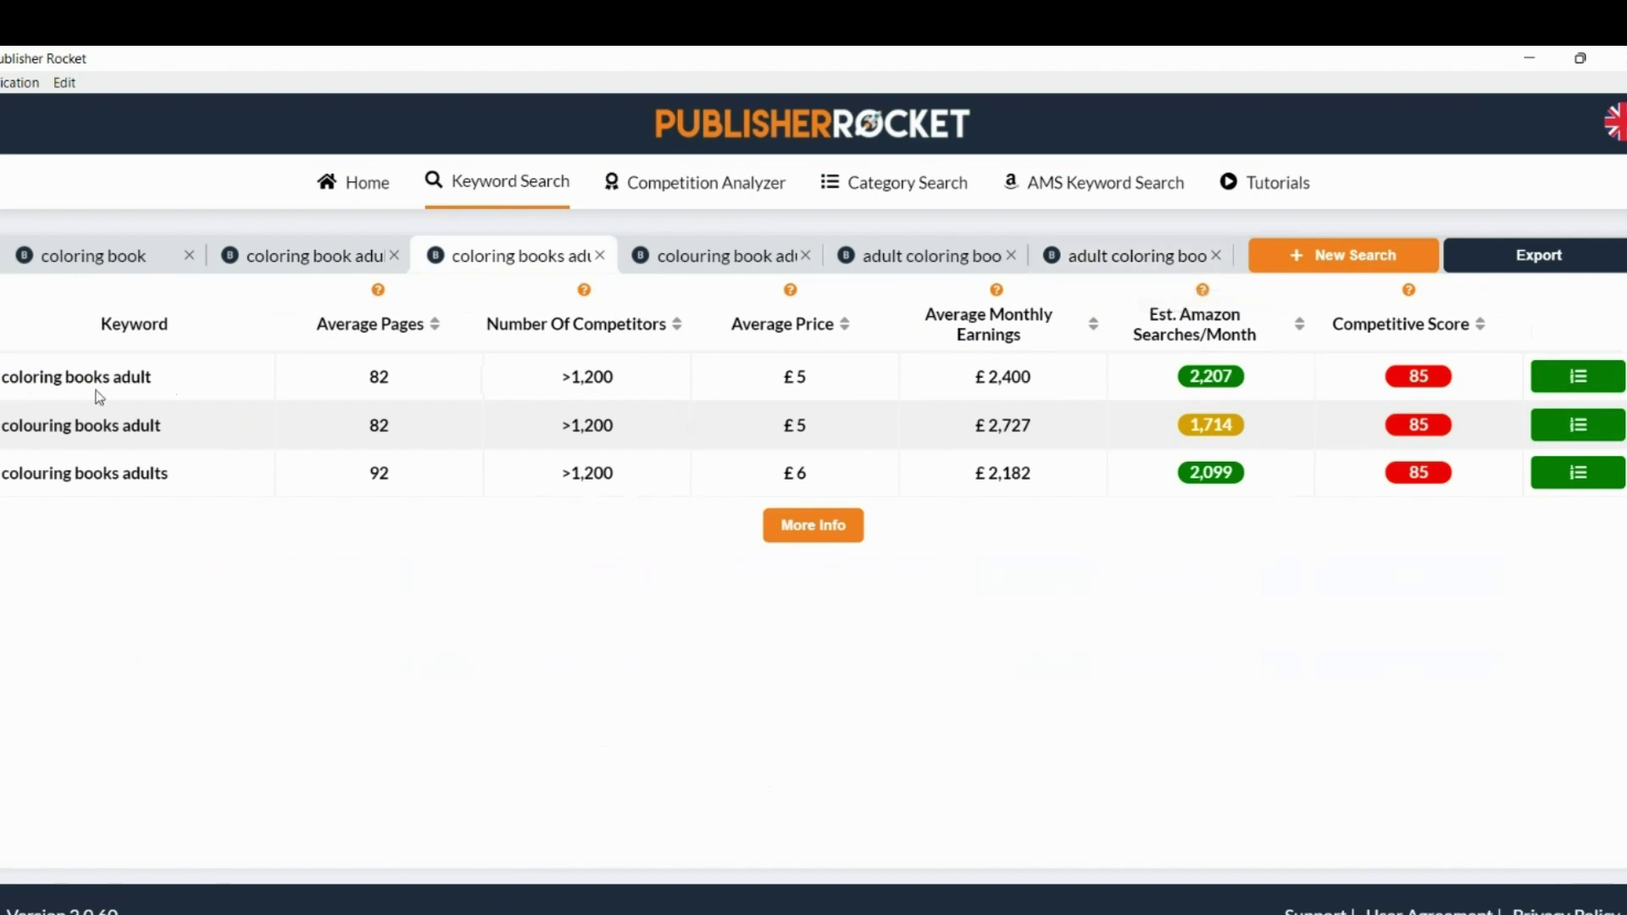
{"action": "left_click", "coordinate": [1115, 273]}
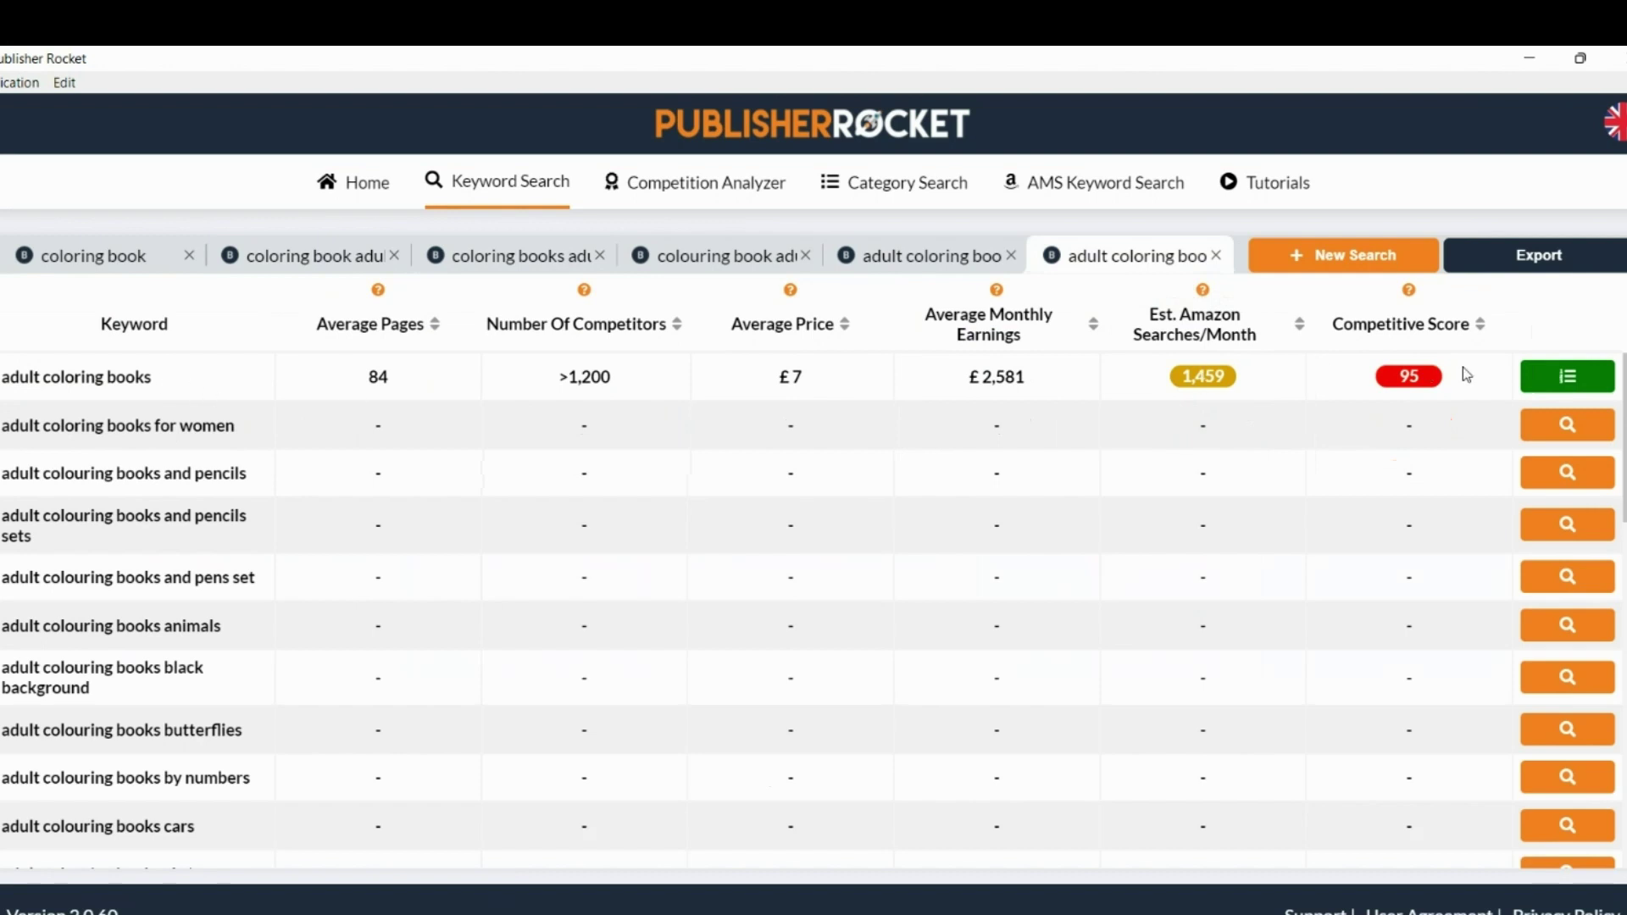
{"action": "mouse_move", "coordinate": [1441, 385]}
{"action": "left_click", "coordinate": [509, 257]}
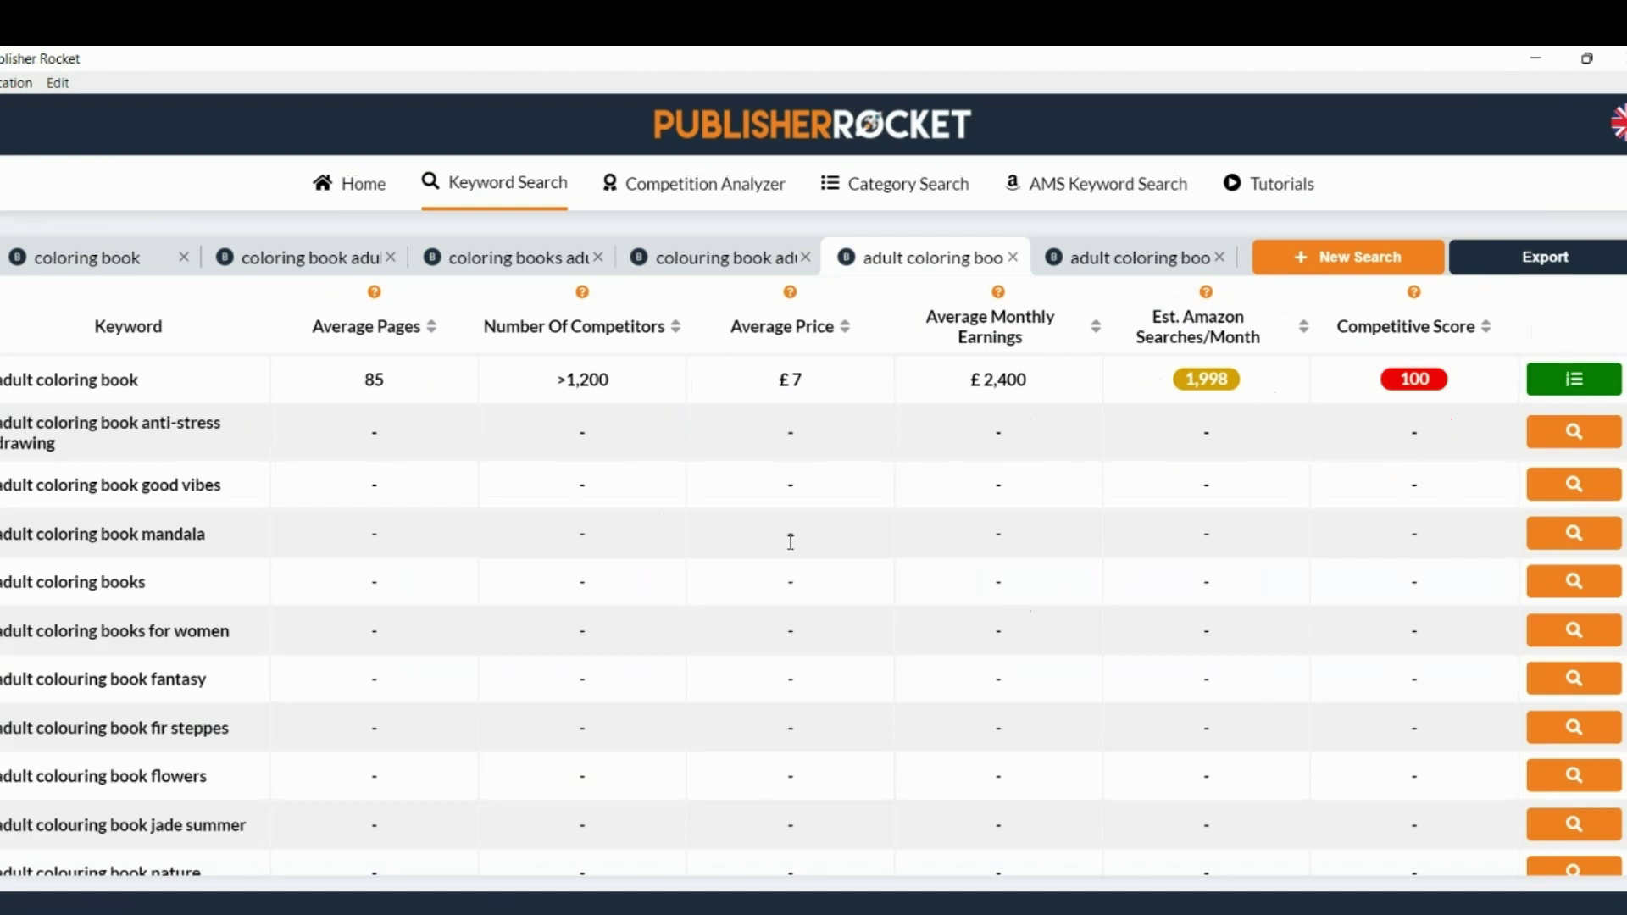
- Retrieve the metrics for the keywords "adult coloring book mandala" and "adult coloring books for women", checking the mandala keyword's competition rating
{"action": "left_click", "coordinate": [1544, 535]}
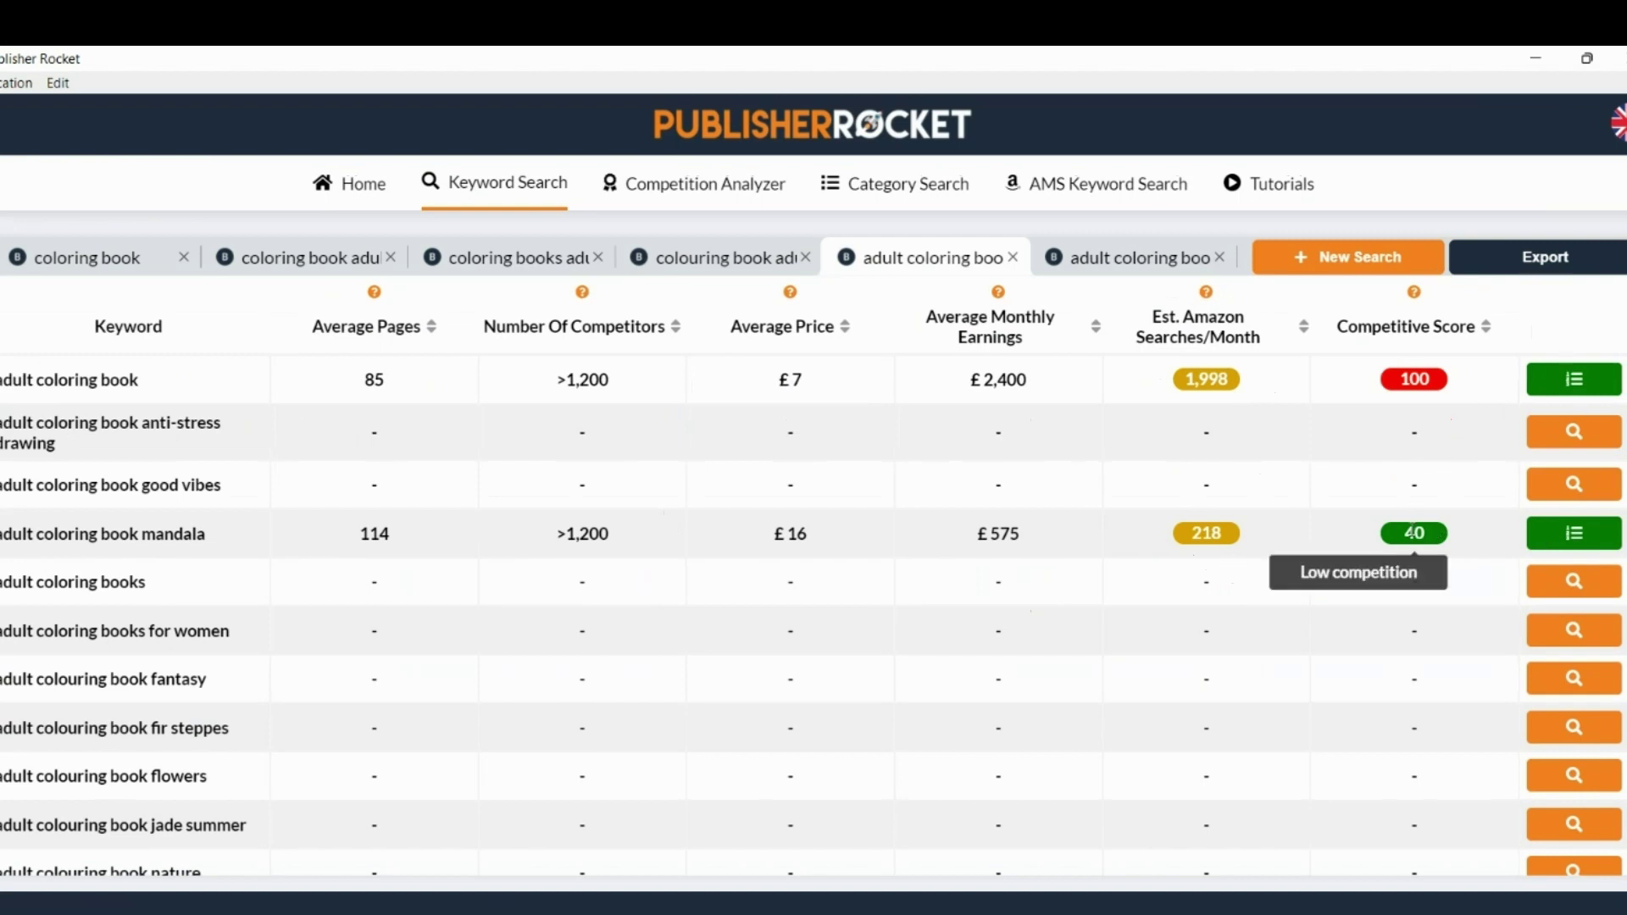
{"action": "mouse_move", "coordinate": [1414, 527]}
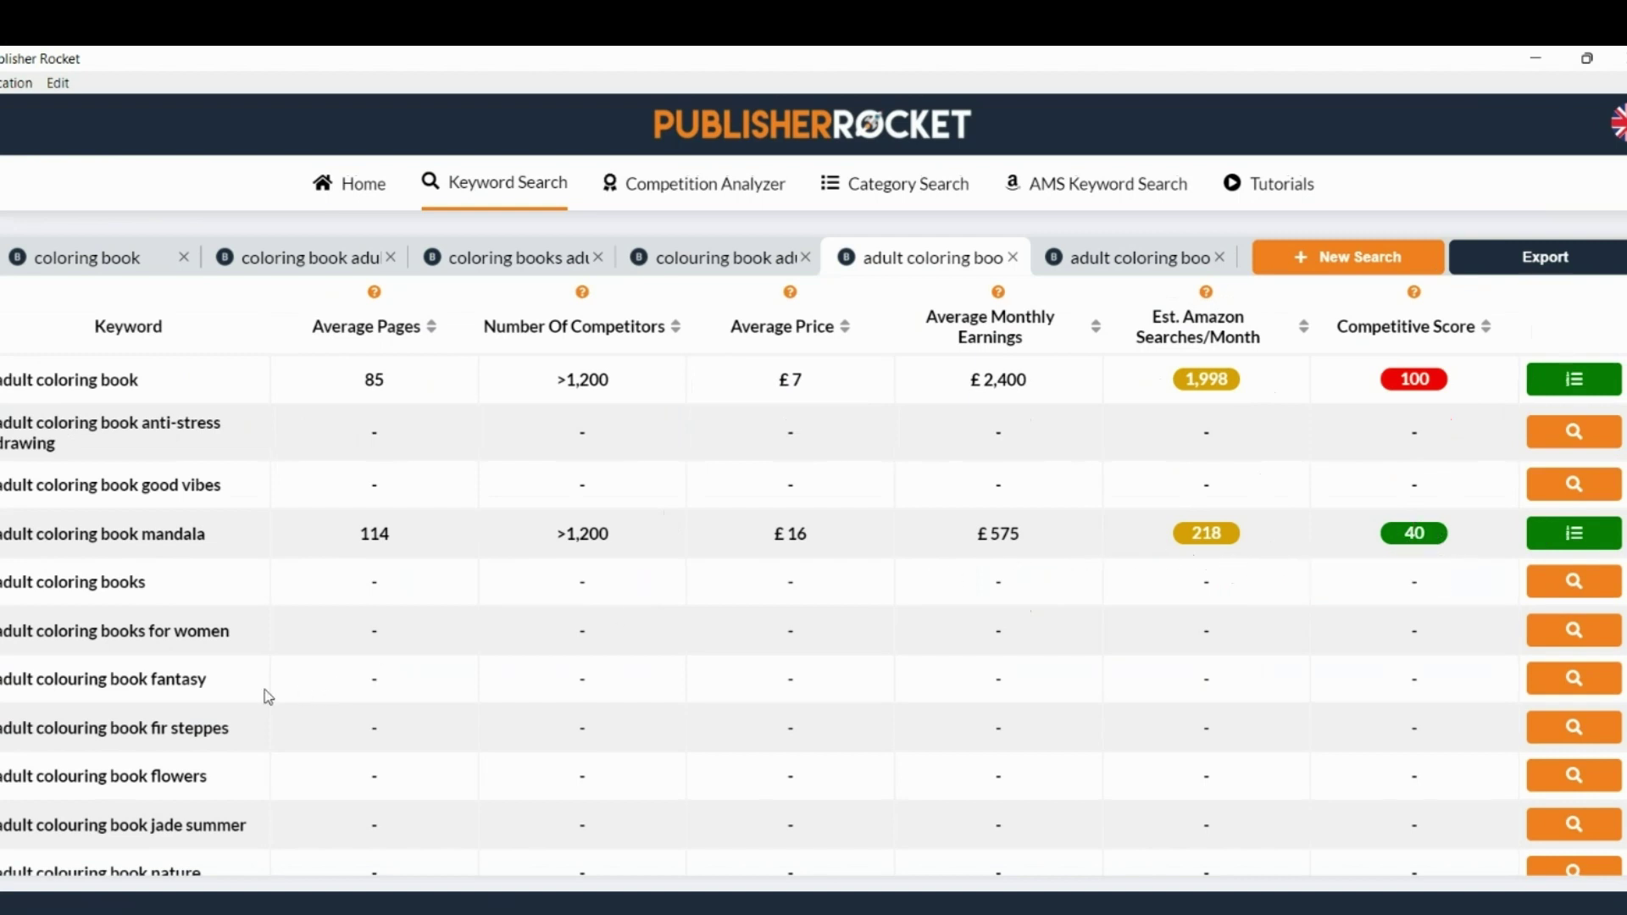
{"action": "left_click", "coordinate": [1536, 636]}
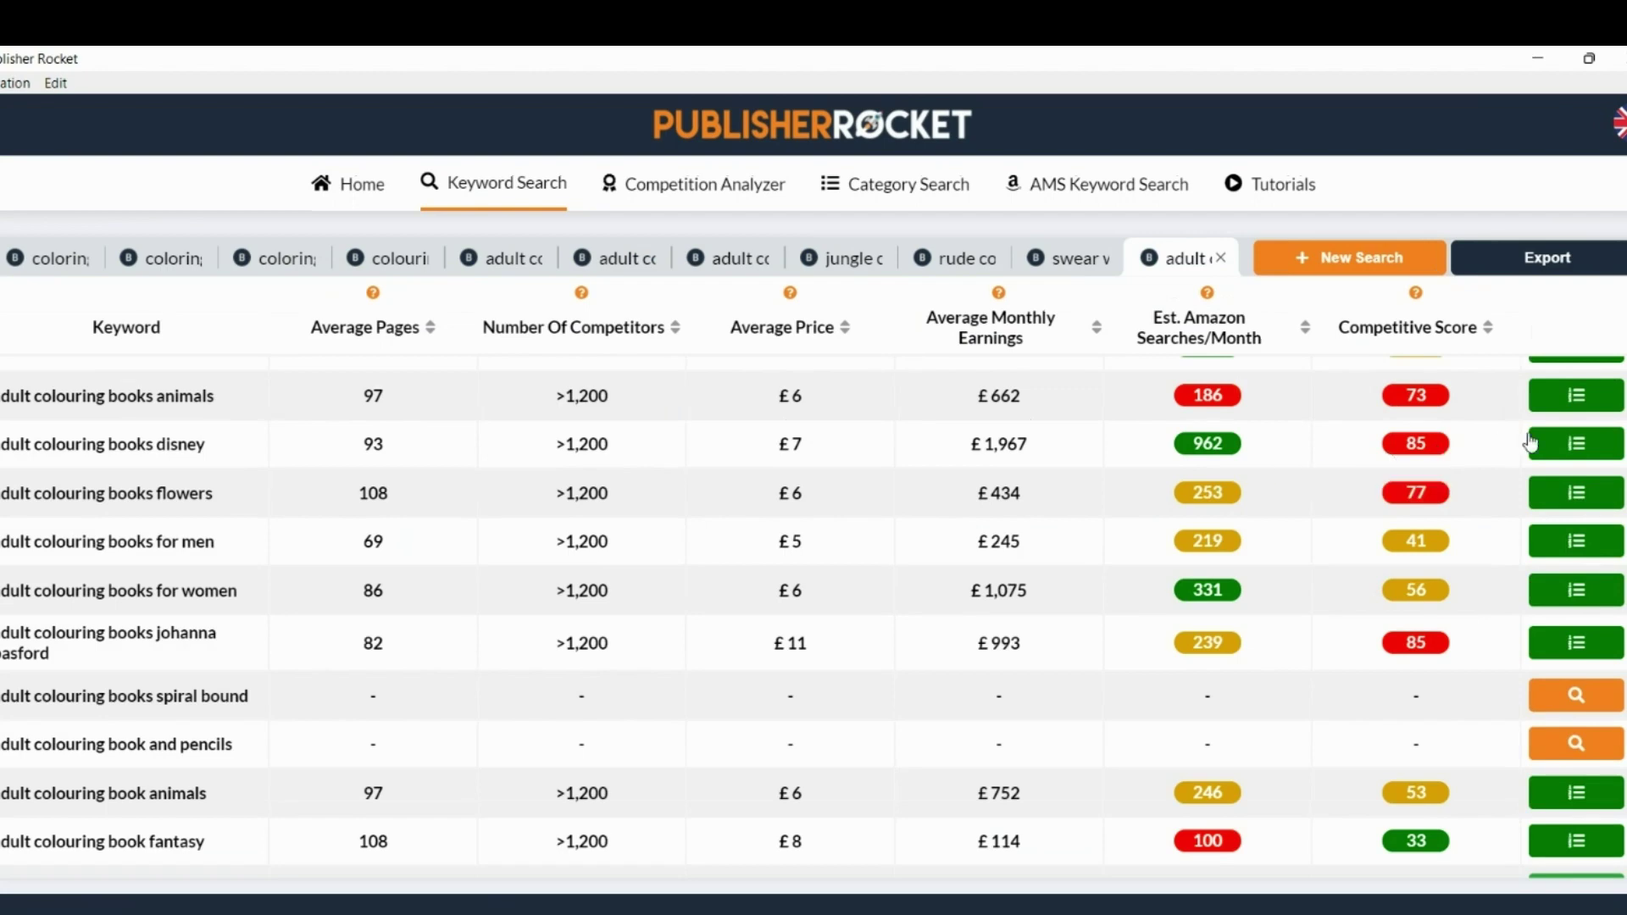
- Review the competing titles for rude colouring books for adults and the keyword metrics of the rude coloring books search
{"action": "left_click", "coordinate": [635, 200]}
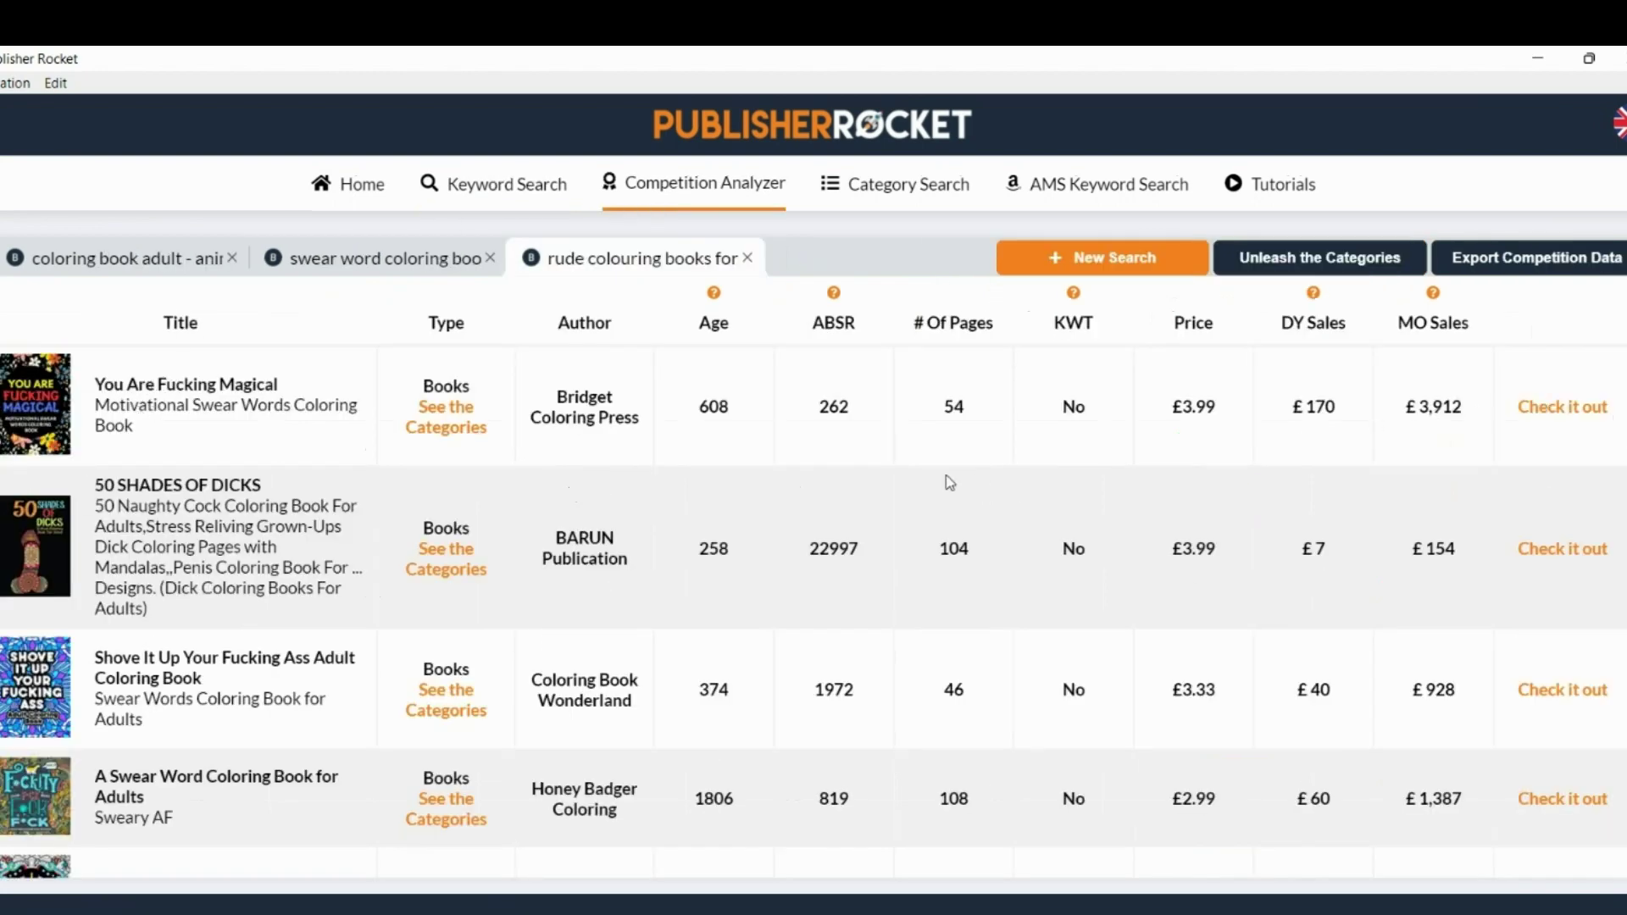
{"action": "mouse_move", "coordinate": [2, 450]}
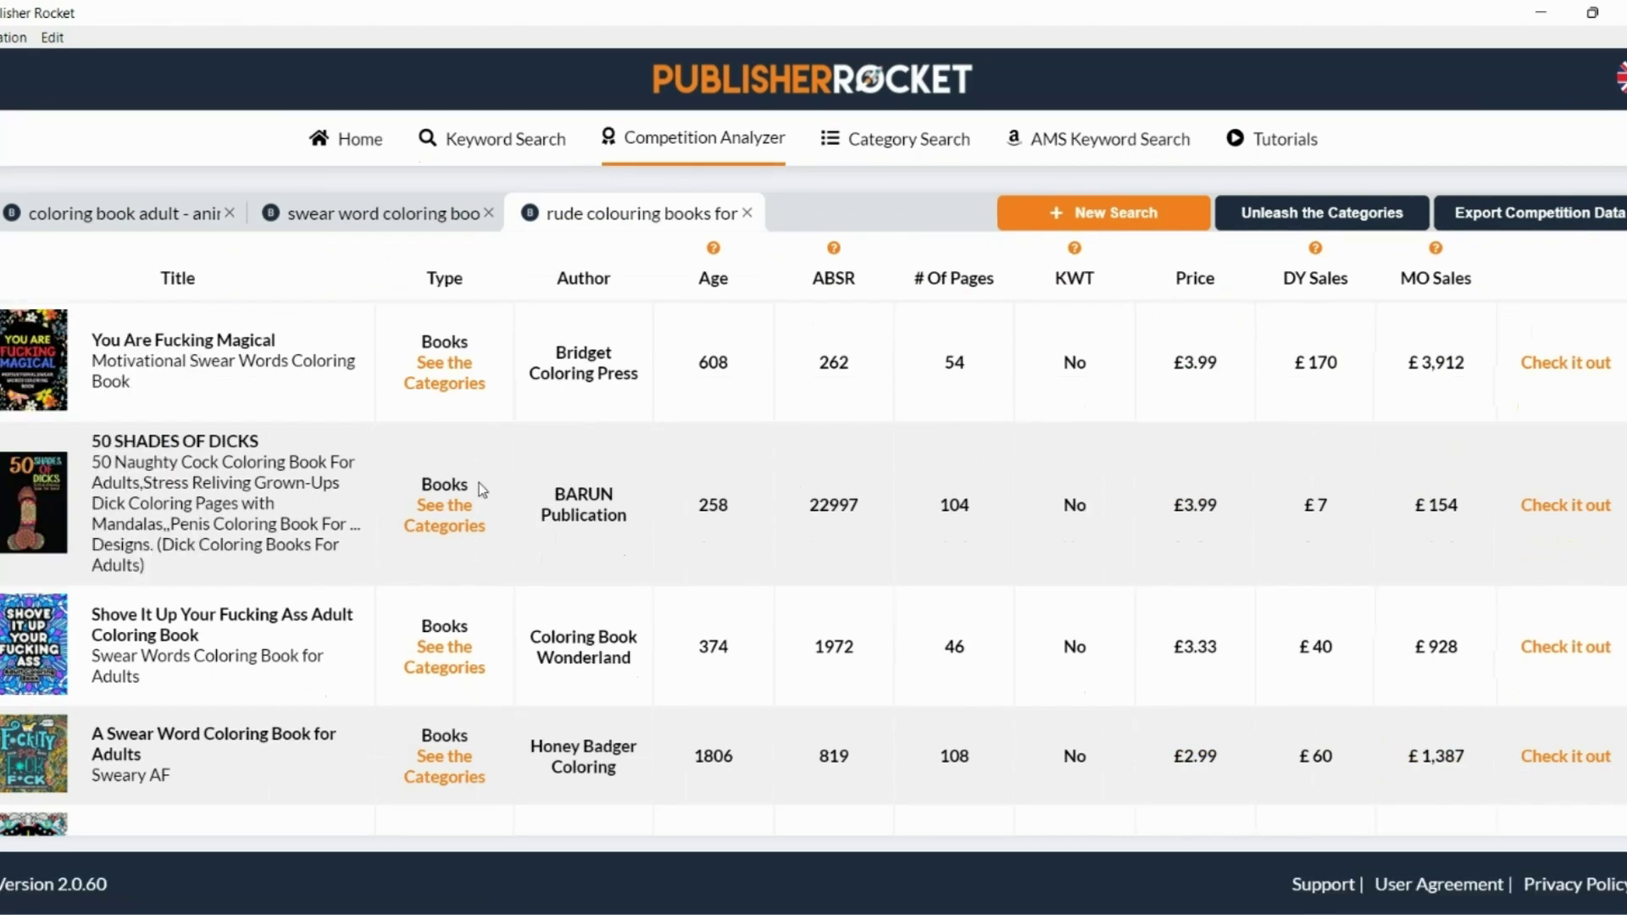
{"action": "scroll", "coordinate": [264, 506], "scroll_direction": "down", "scroll_amount": 4}
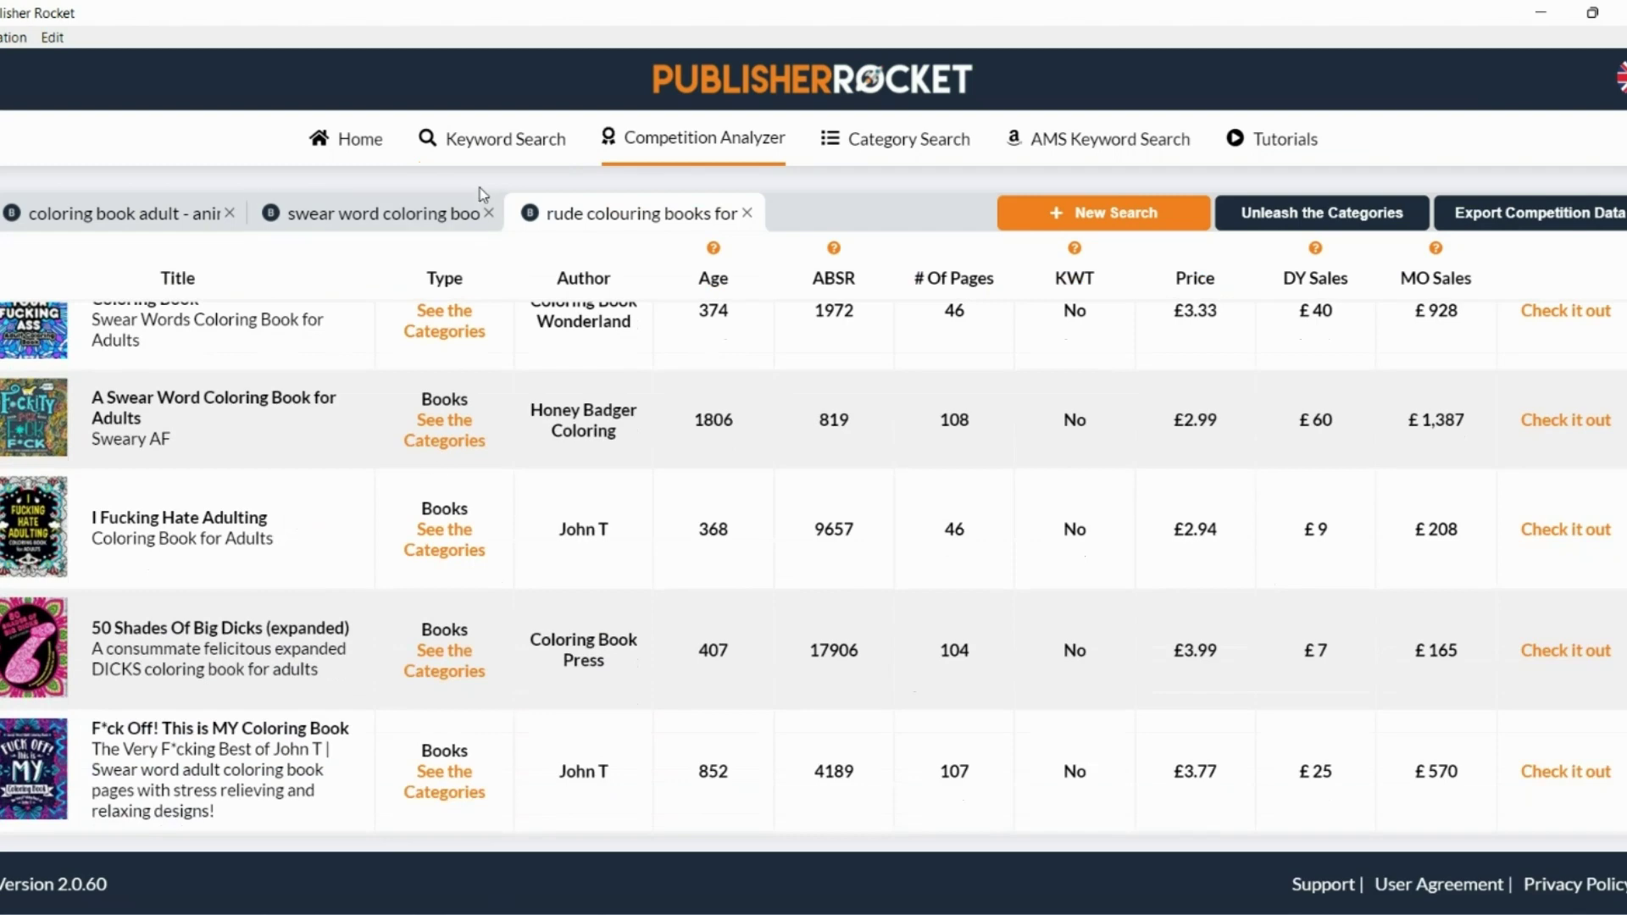
{"action": "left_click", "coordinate": [489, 151]}
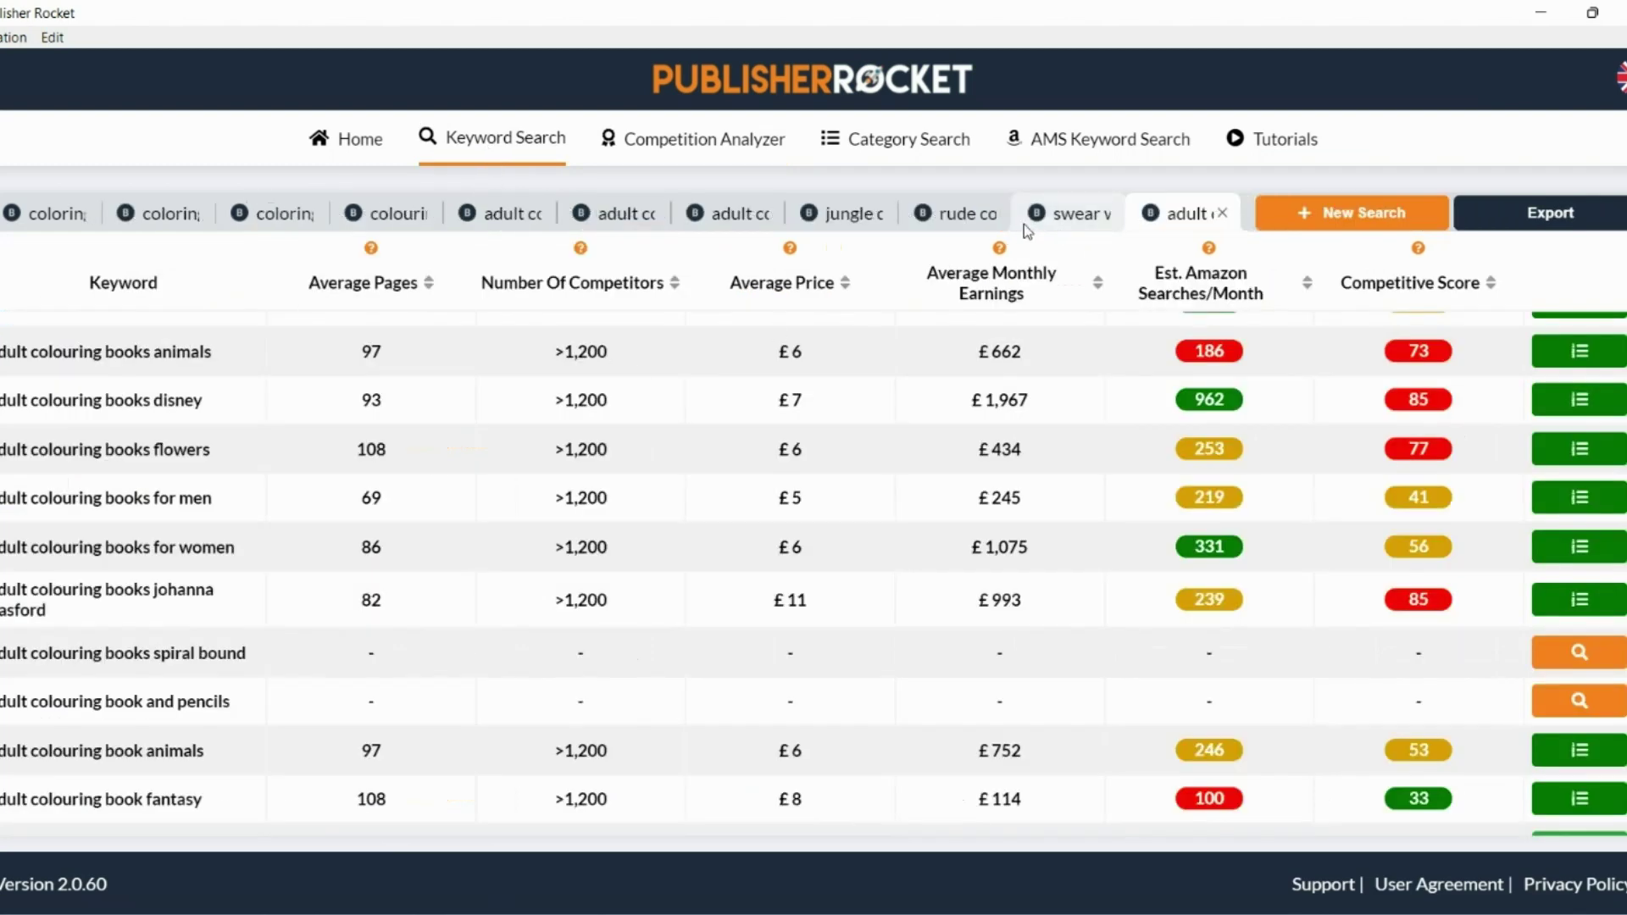
{"action": "left_click", "coordinate": [966, 214]}
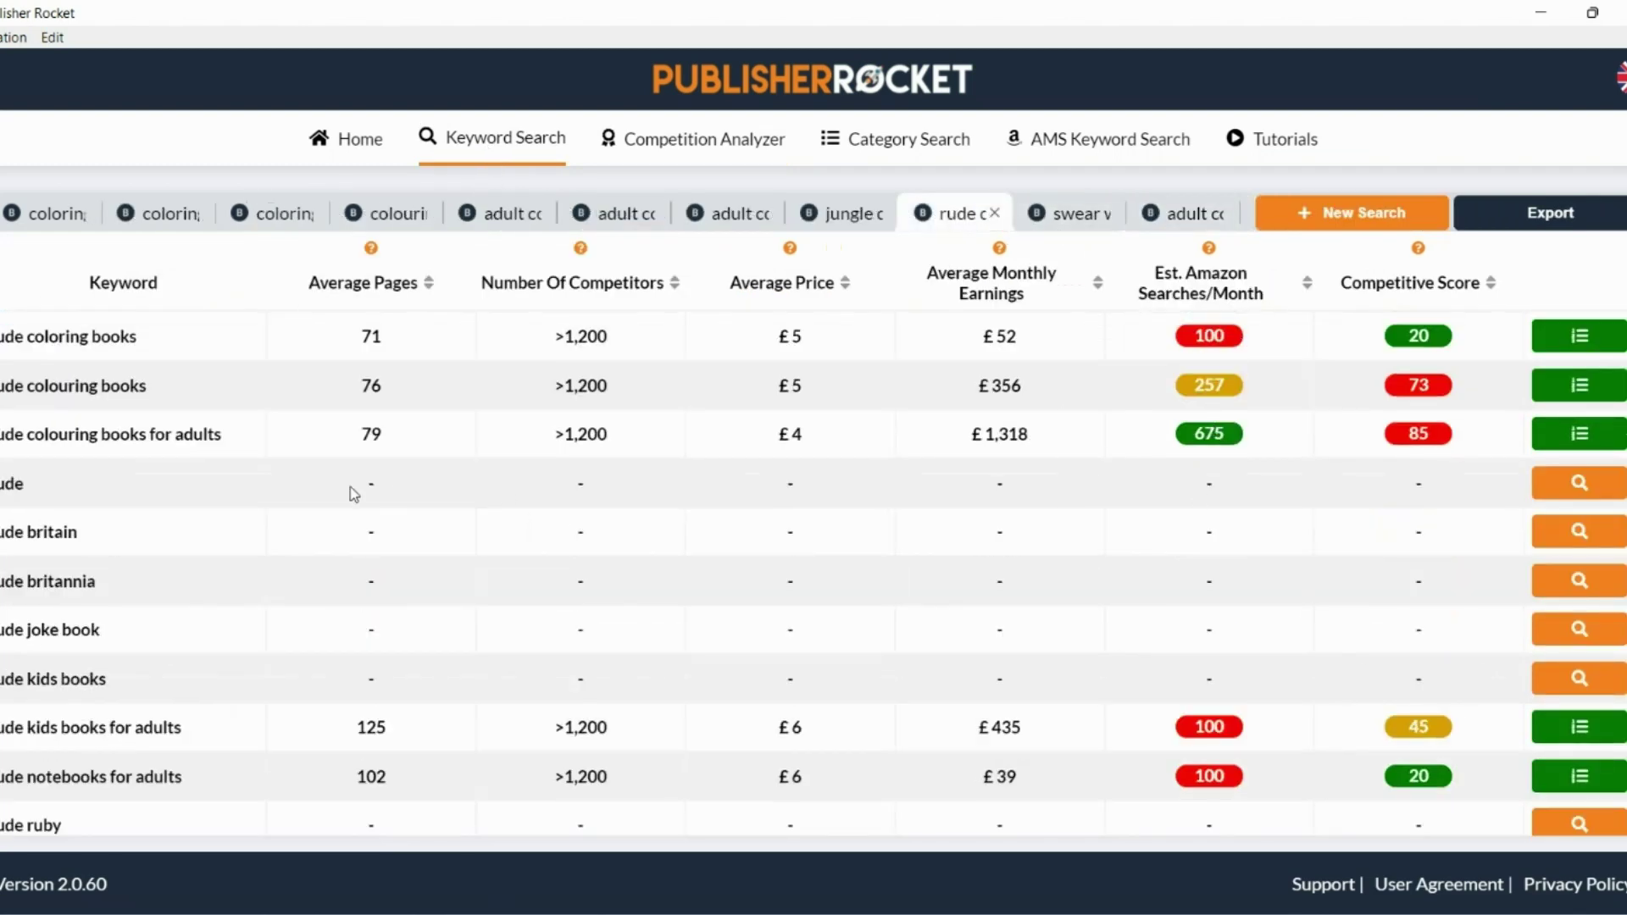
- Examine earnings, monthly searches and competitive scores of the themed adult colouring book keywords and the swearing unicorns search
{"action": "left_click", "coordinate": [1184, 213]}
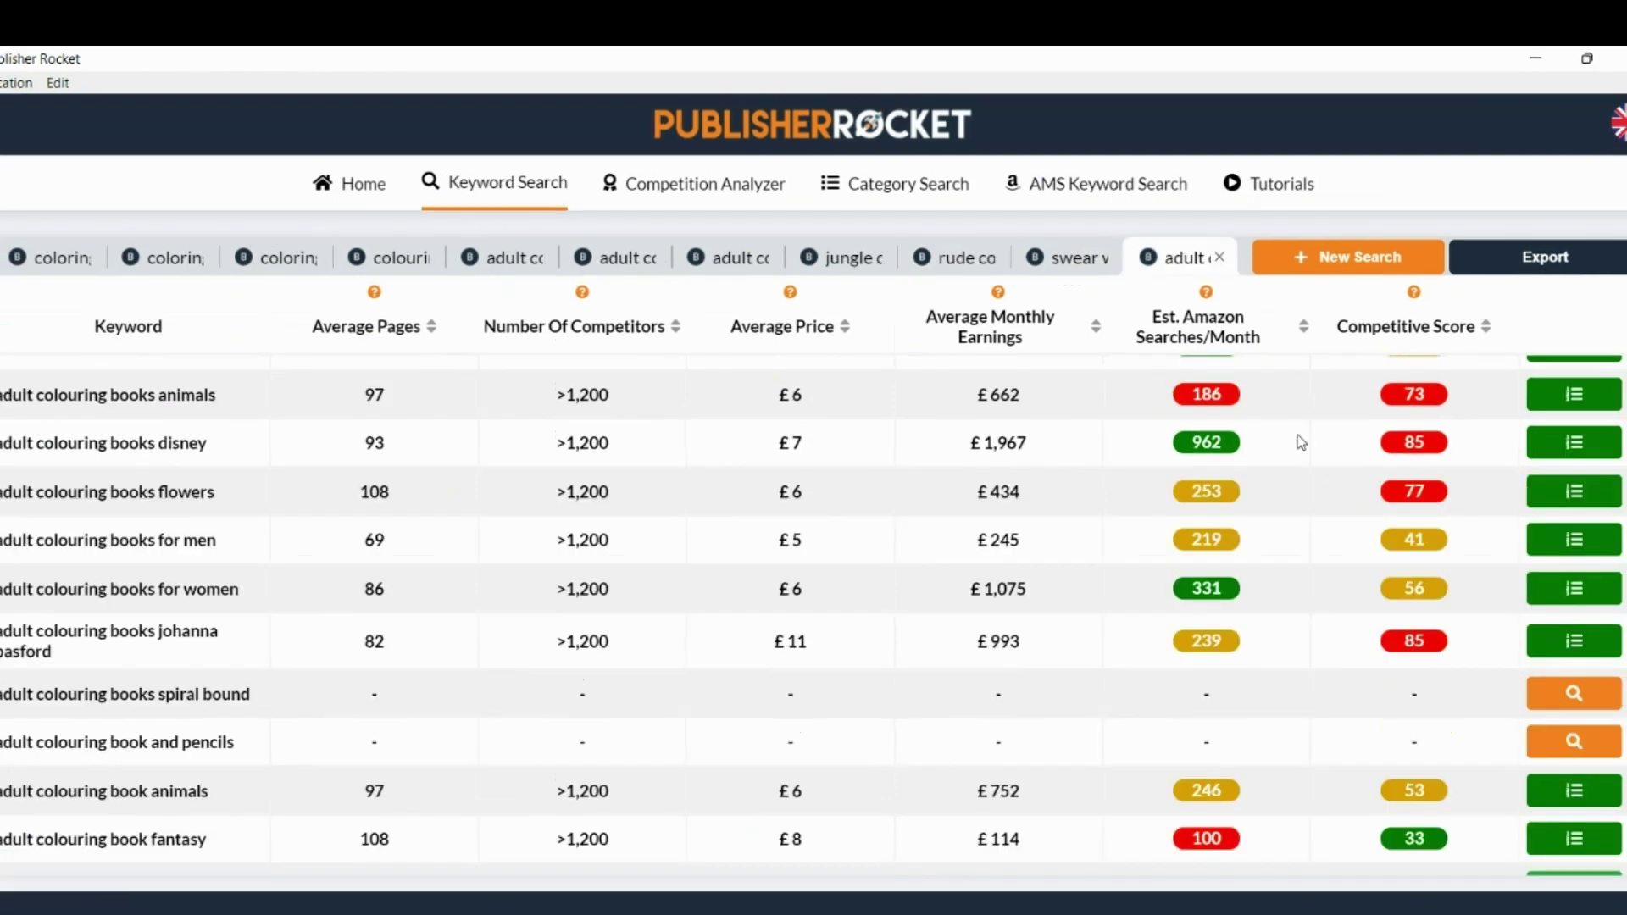
{"action": "mouse_move", "coordinate": [1423, 500]}
{"action": "scroll", "coordinate": [1242, 661], "scroll_direction": "down", "scroll_amount": 1}
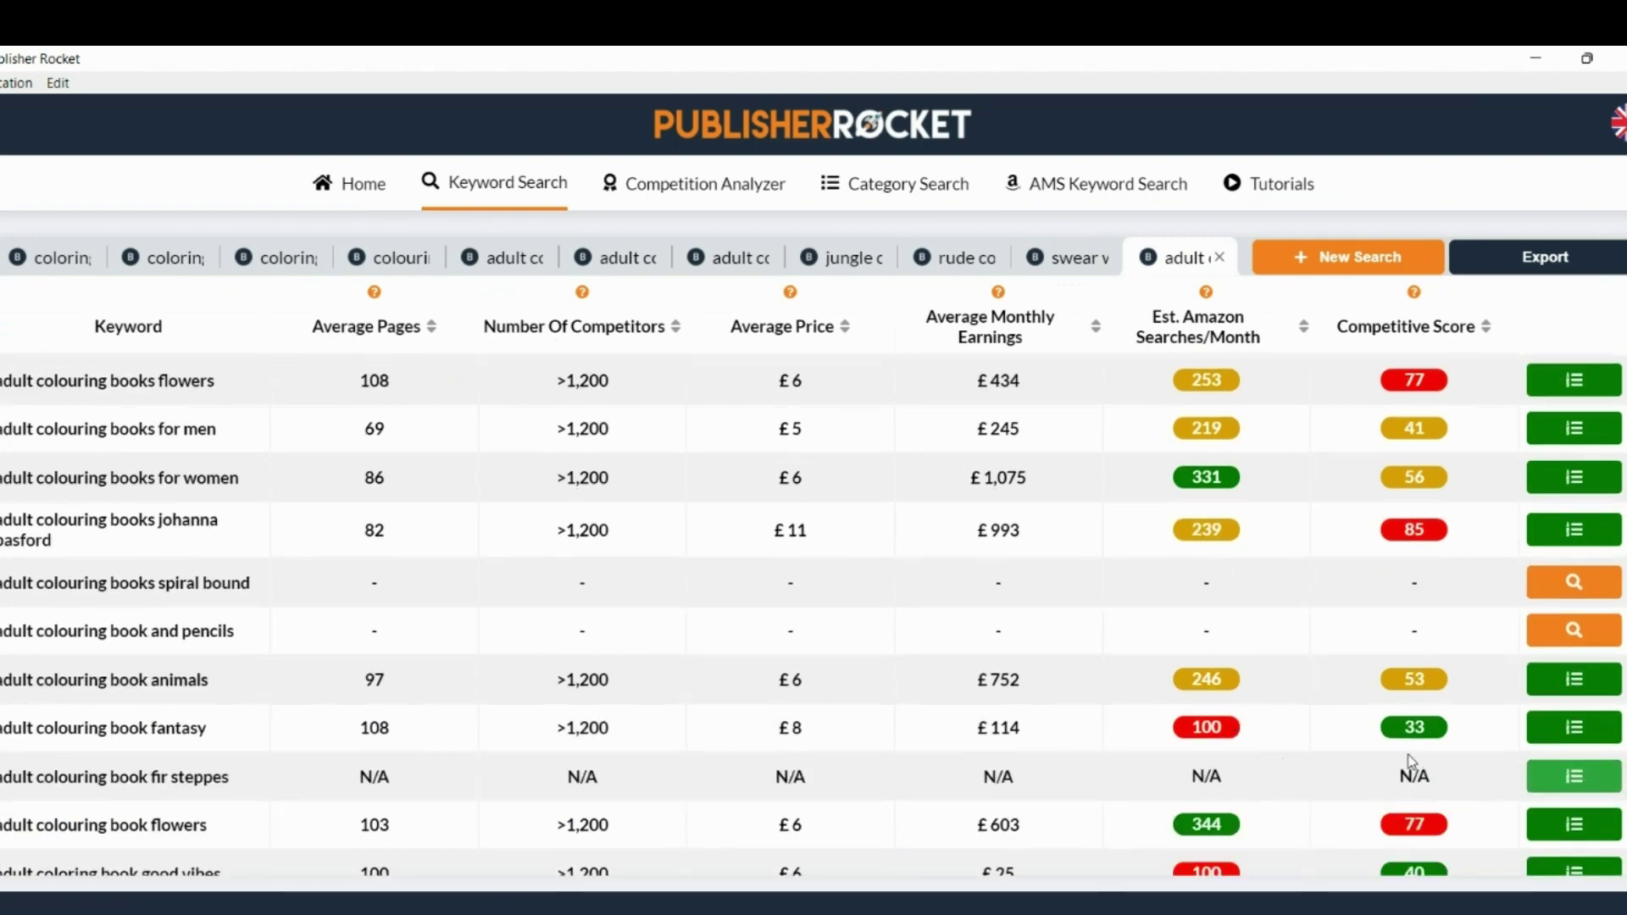
{"action": "scroll", "coordinate": [1402, 625], "scroll_direction": "down", "scroll_amount": 1}
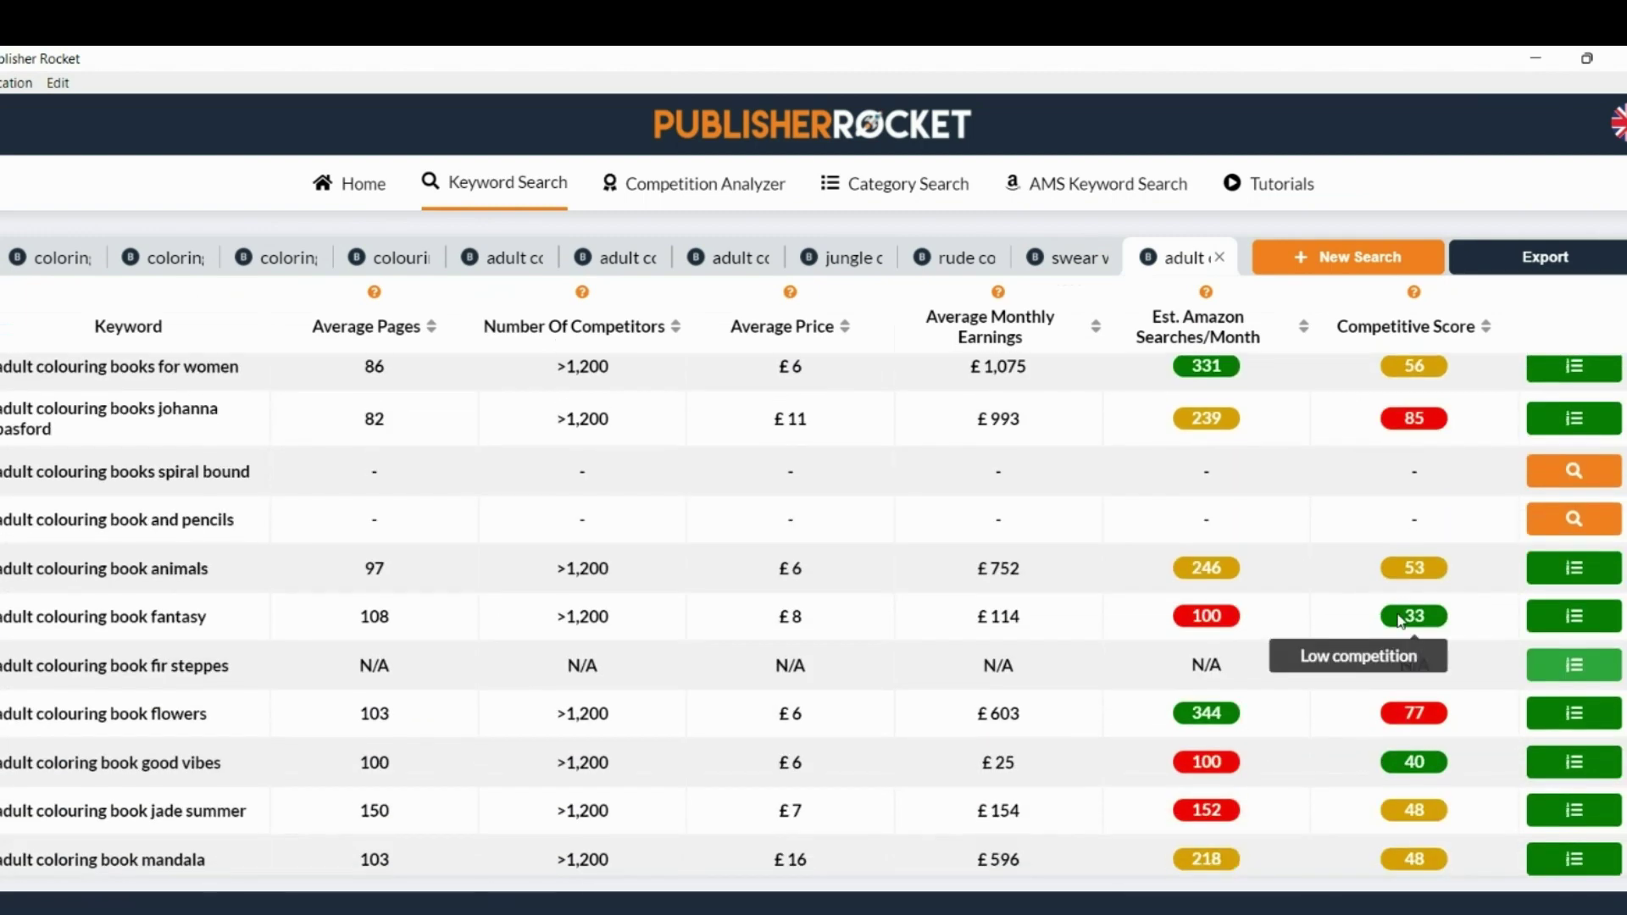
{"action": "scroll", "coordinate": [1329, 668], "scroll_direction": "down", "scroll_amount": 1}
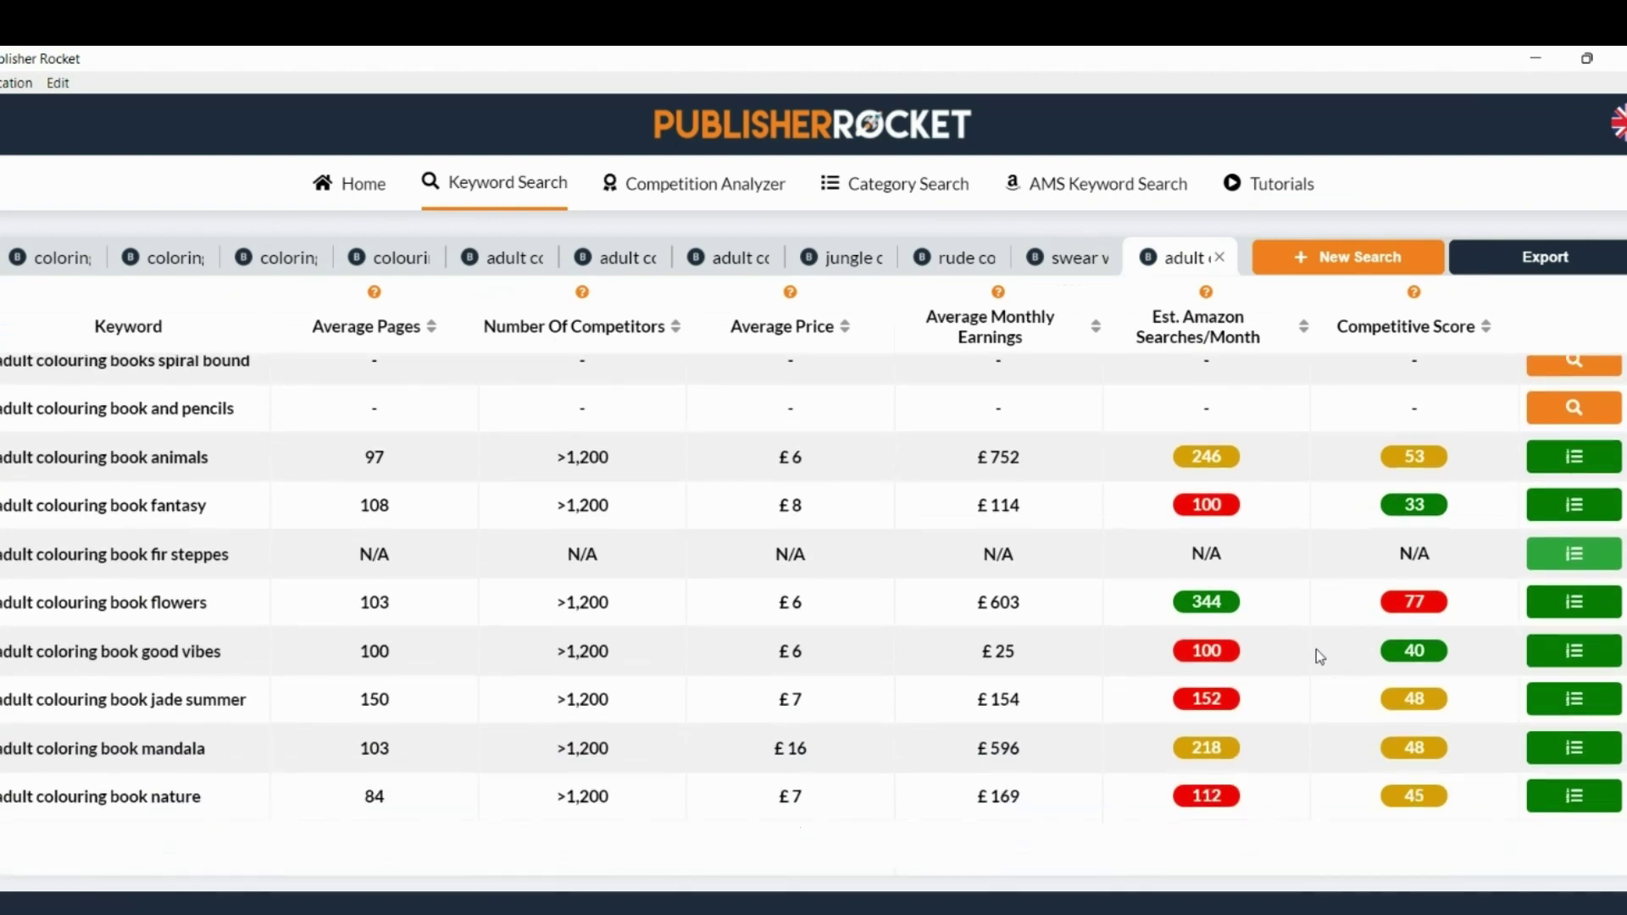
{"action": "scroll", "coordinate": [238, 709], "scroll_direction": "up", "scroll_amount": 4}
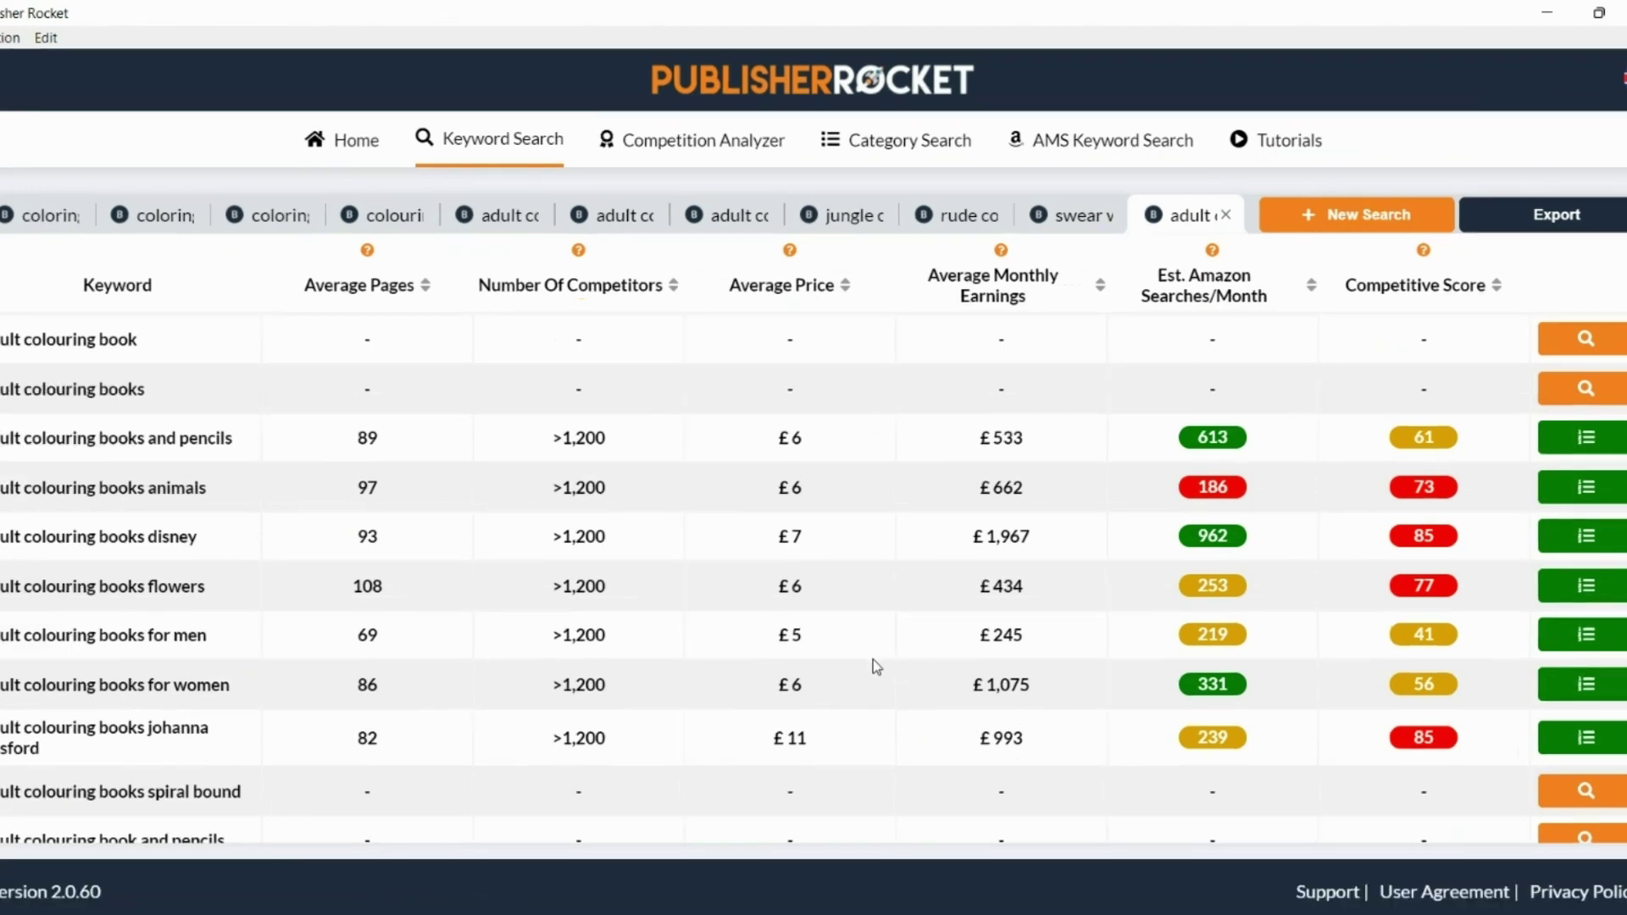
{"action": "scroll", "coordinate": [876, 666], "scroll_direction": "down", "scroll_amount": 2}
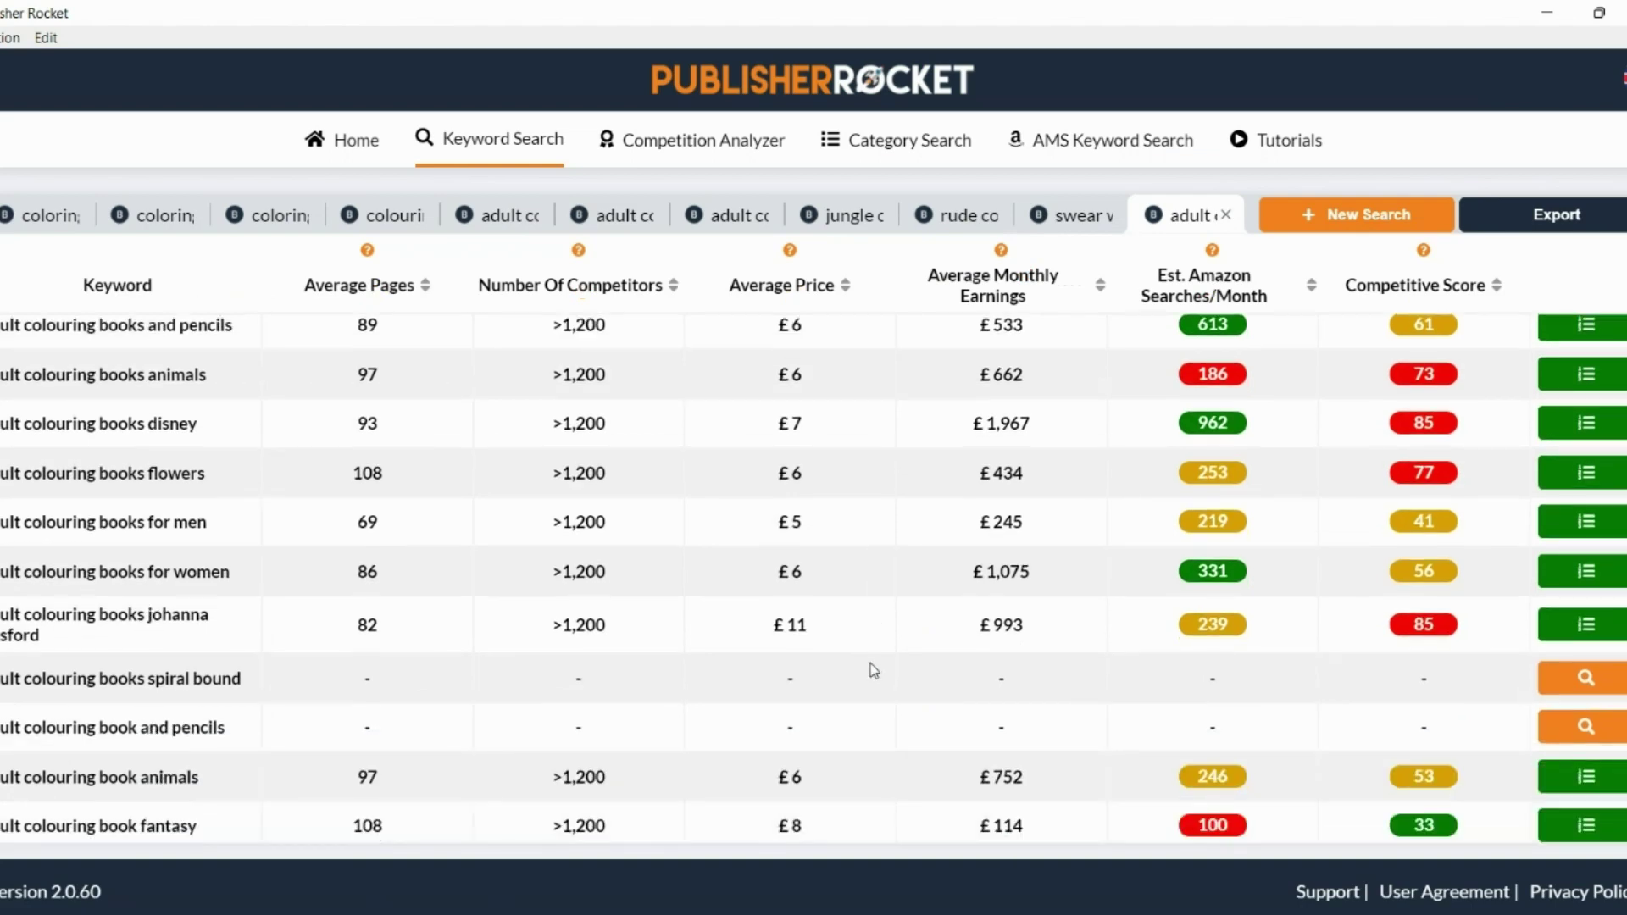
{"action": "scroll", "coordinate": [896, 632], "scroll_direction": "down", "scroll_amount": 4}
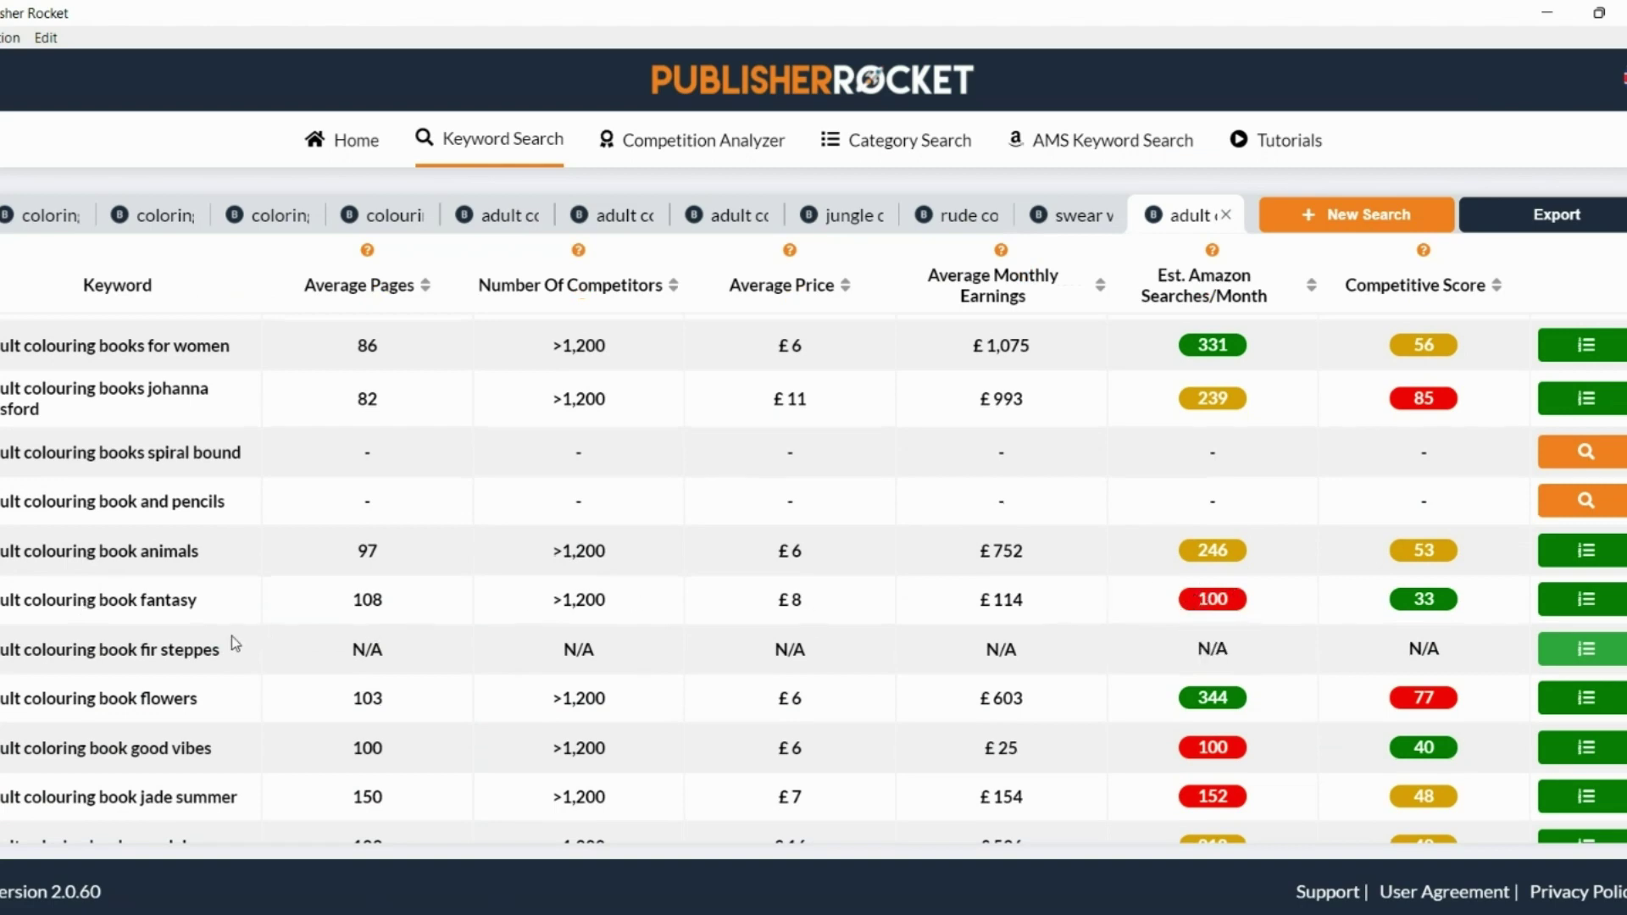
{"action": "mouse_move", "coordinate": [1427, 591]}
{"action": "mouse_move", "coordinate": [1229, 707]}
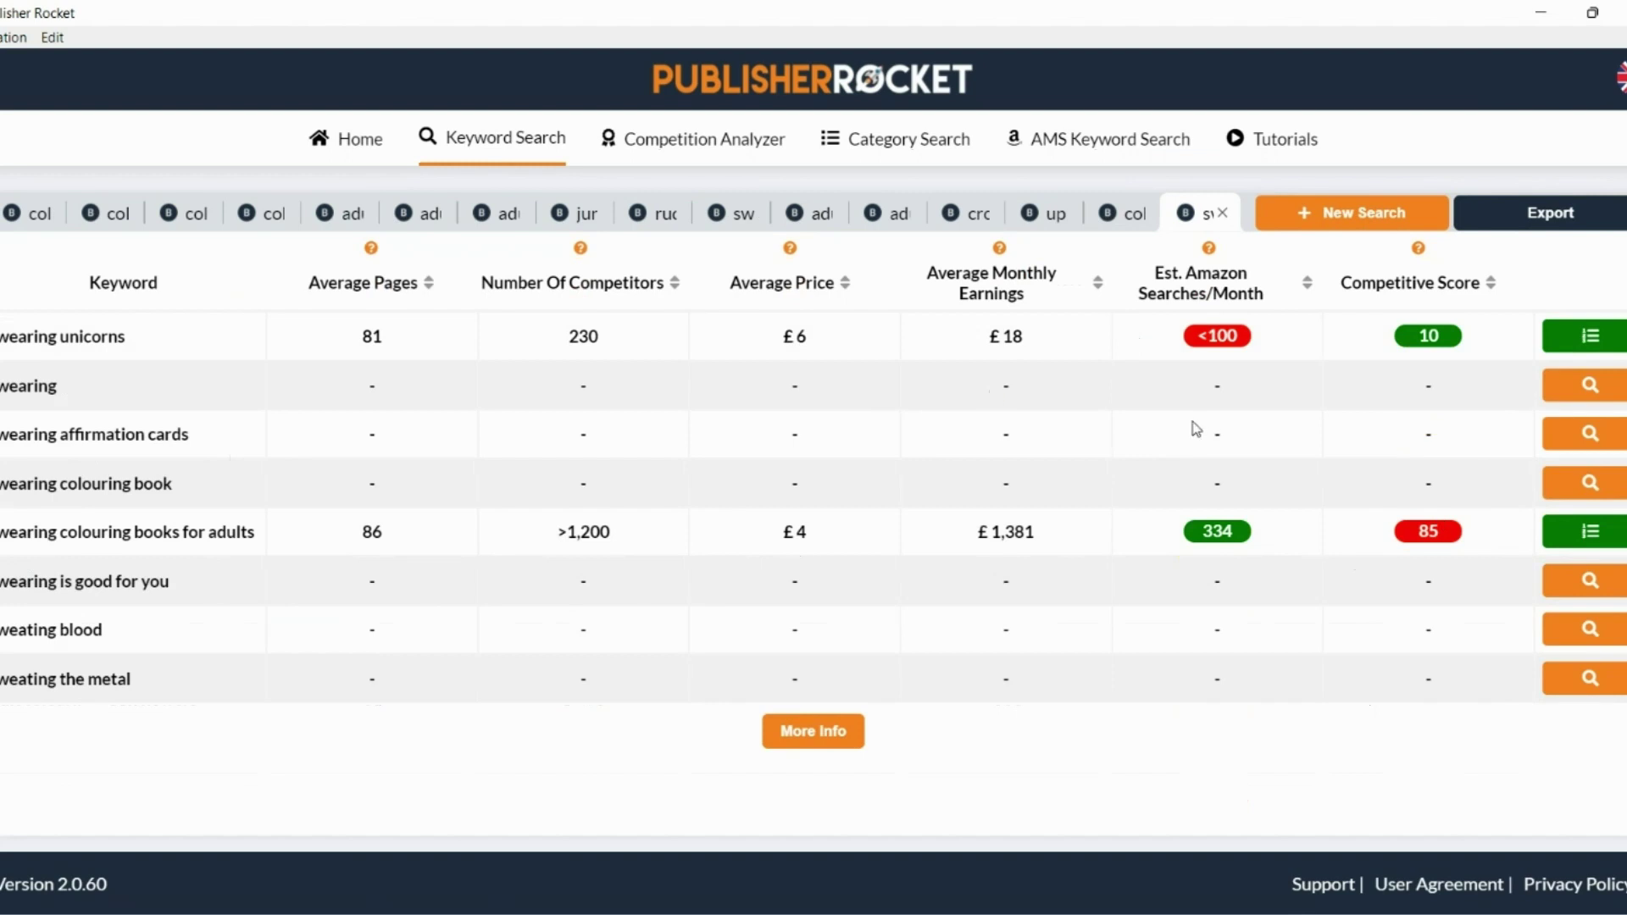
{"action": "mouse_move", "coordinate": [1421, 347]}
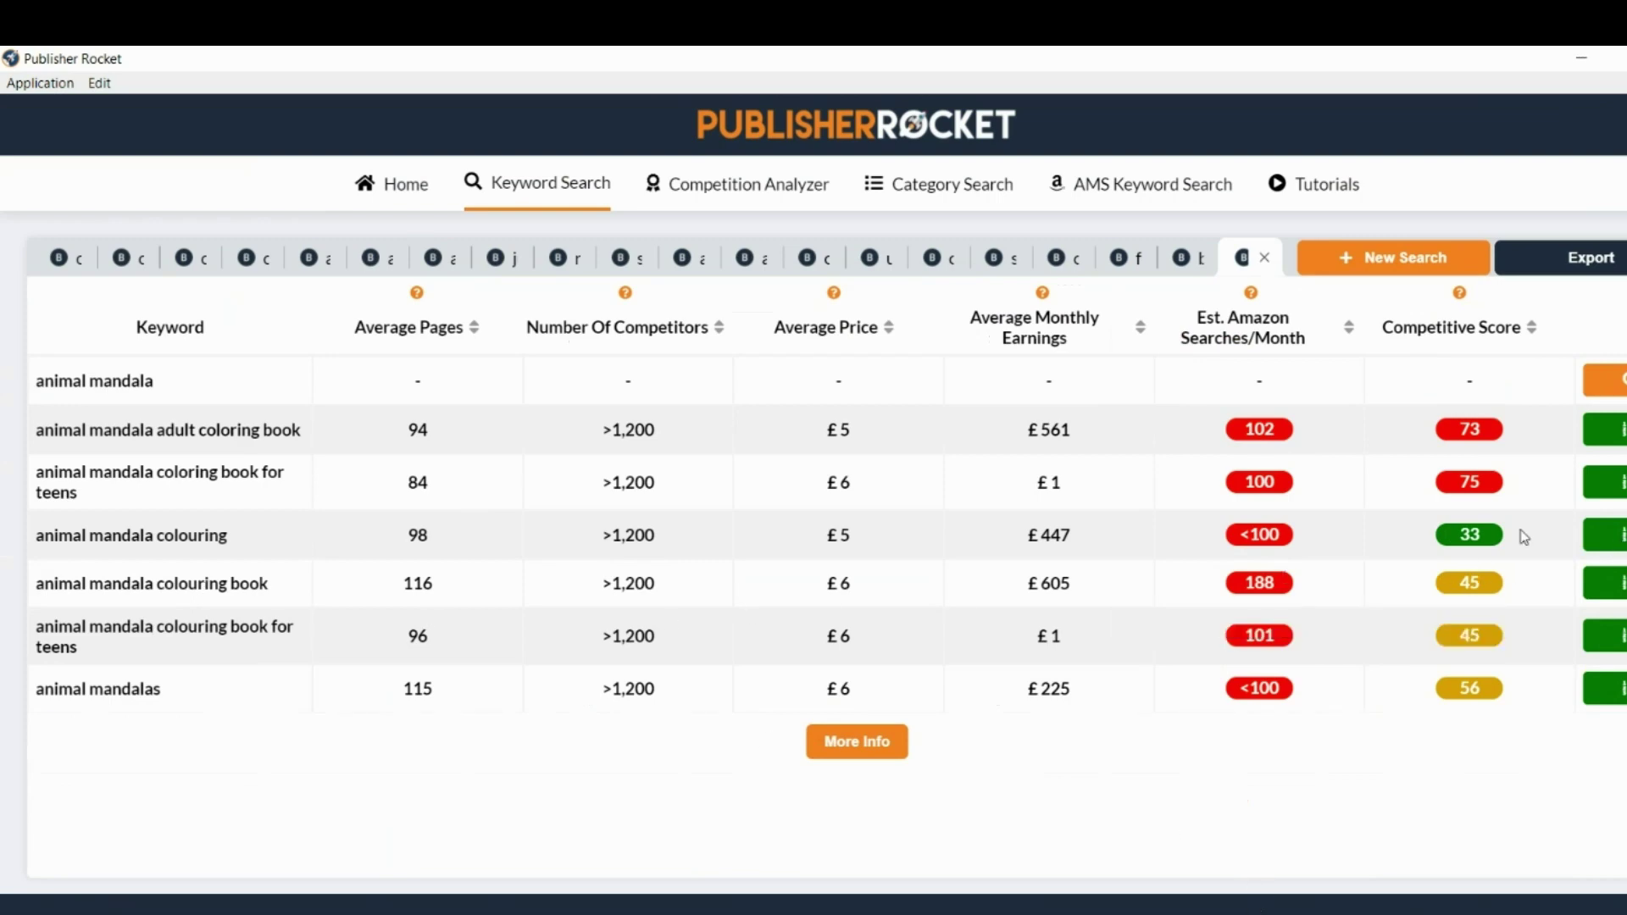
- Run the competition analysis for the keyword "animal mandala colouring" and review its competing books
{"action": "left_click", "coordinate": [1601, 542]}
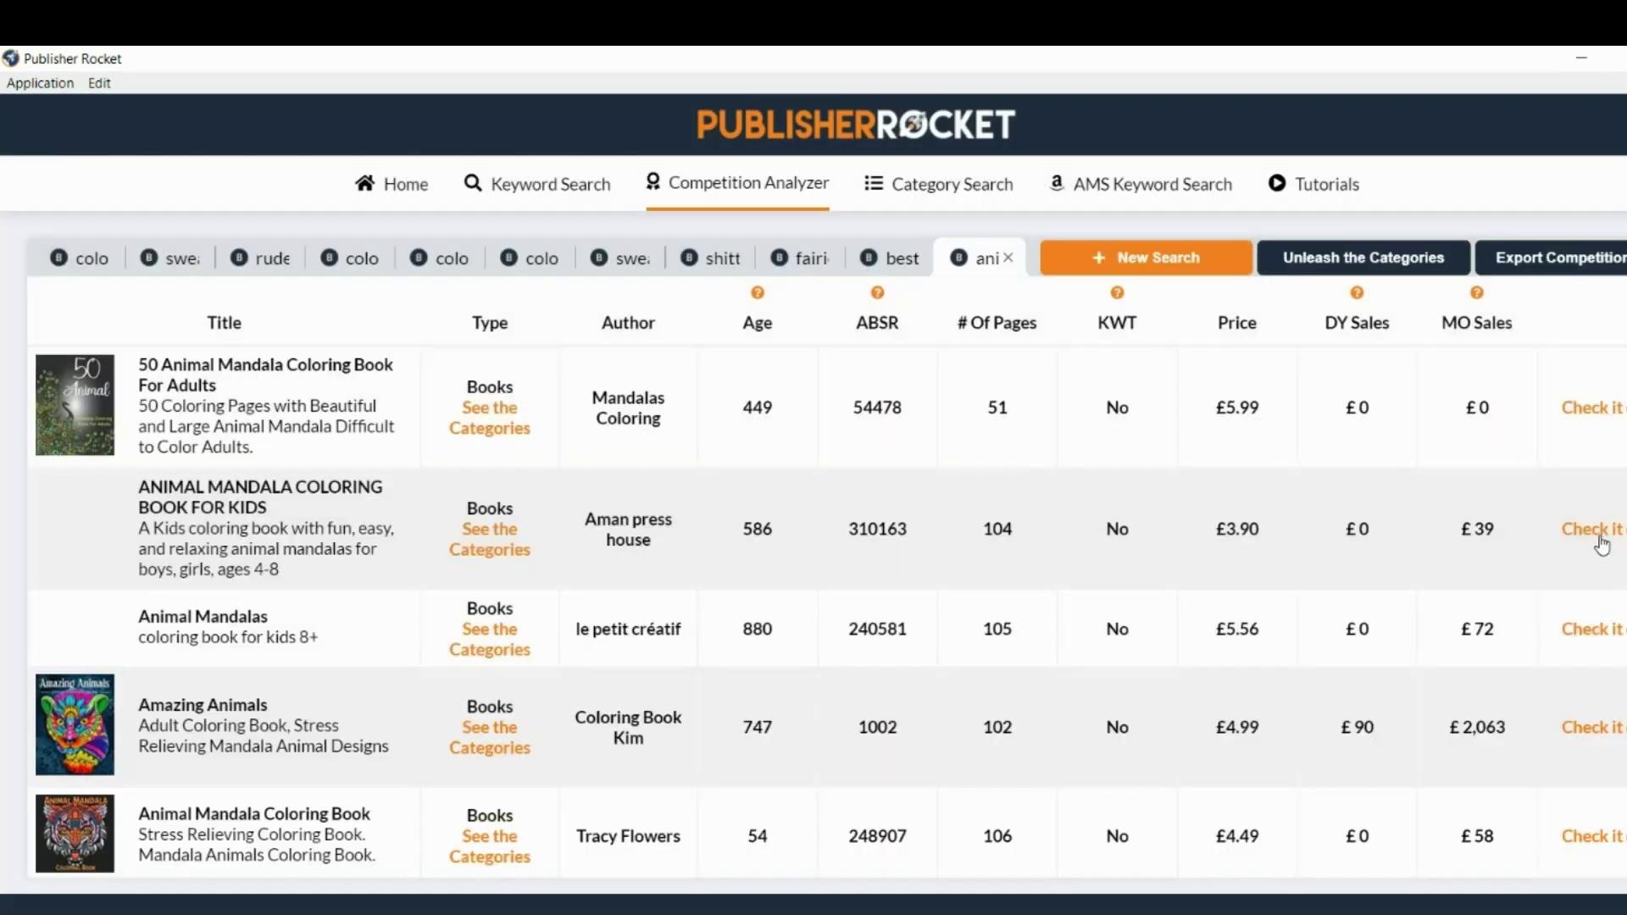
{"action": "scroll", "coordinate": [306, 521], "scroll_direction": "down", "scroll_amount": 1}
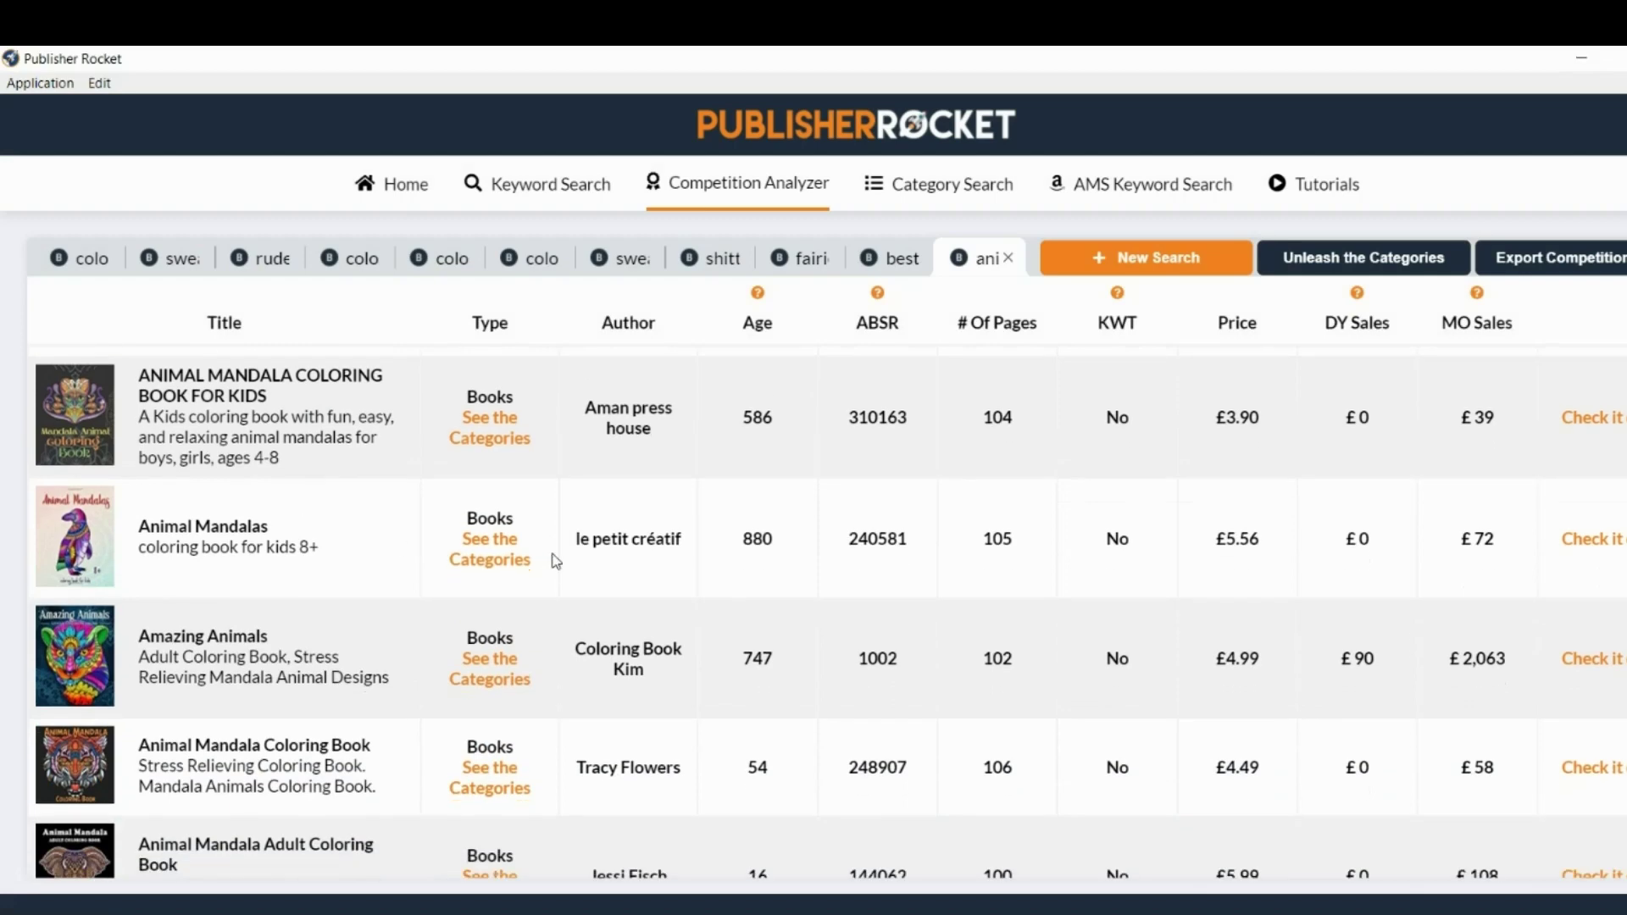
{"action": "mouse_move", "coordinate": [109, 679]}
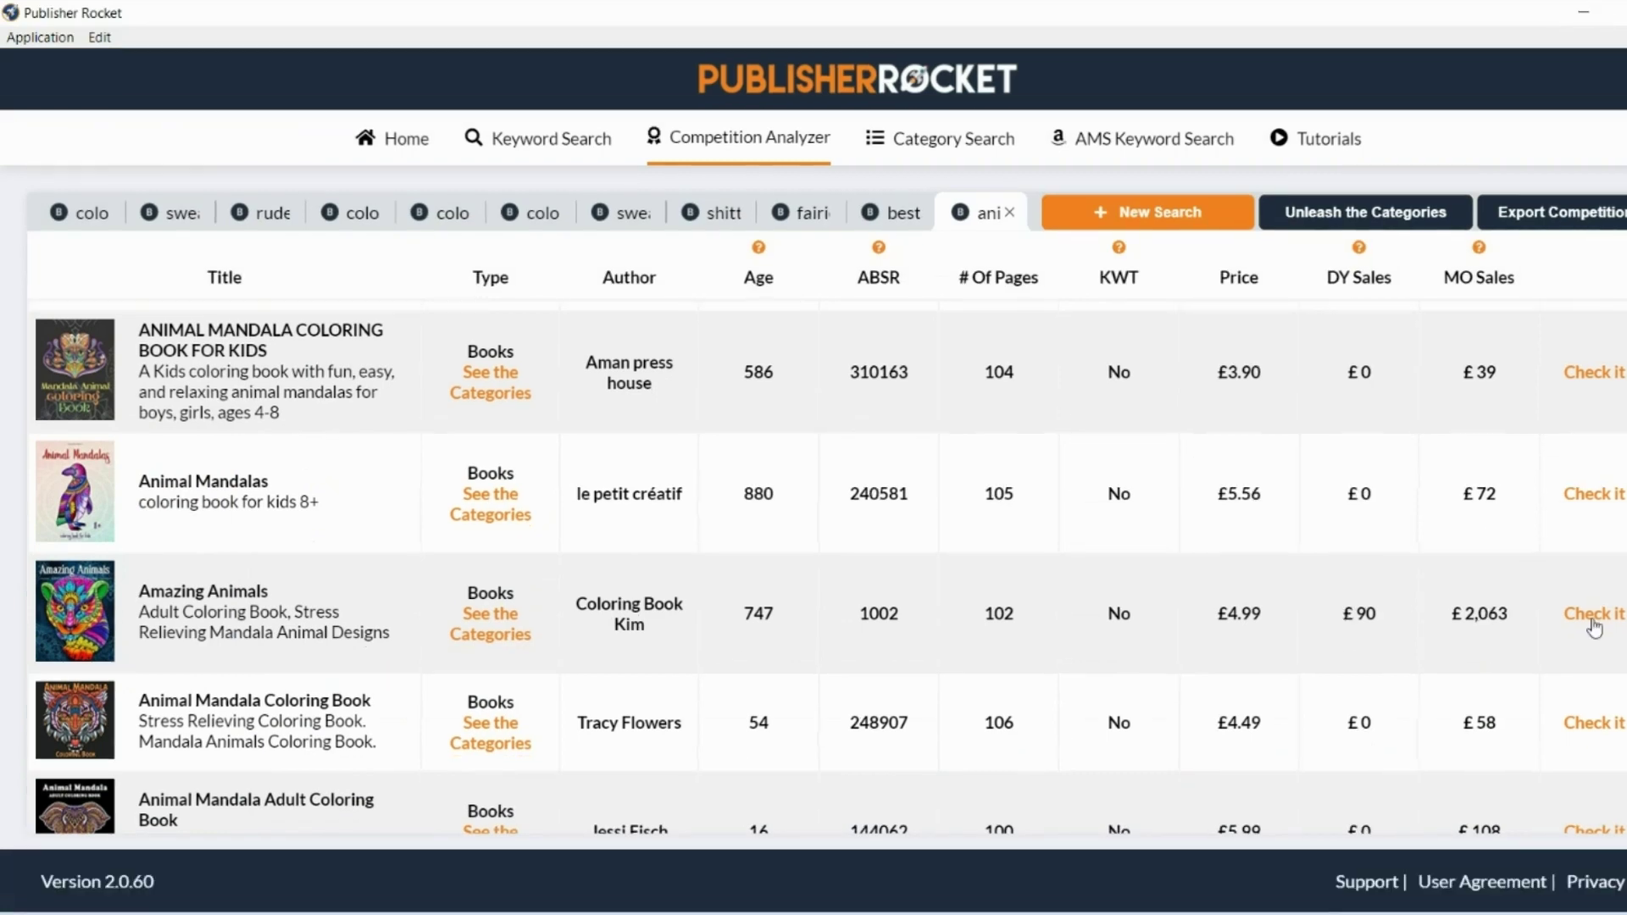
- Open the Amazon listing of the Amazing Animals coloring book and examine its sample pages, related titles and product details
{"action": "left_click", "coordinate": [1593, 623]}
{"action": "scroll", "coordinate": [896, 576], "scroll_direction": "down", "scroll_amount": 10}
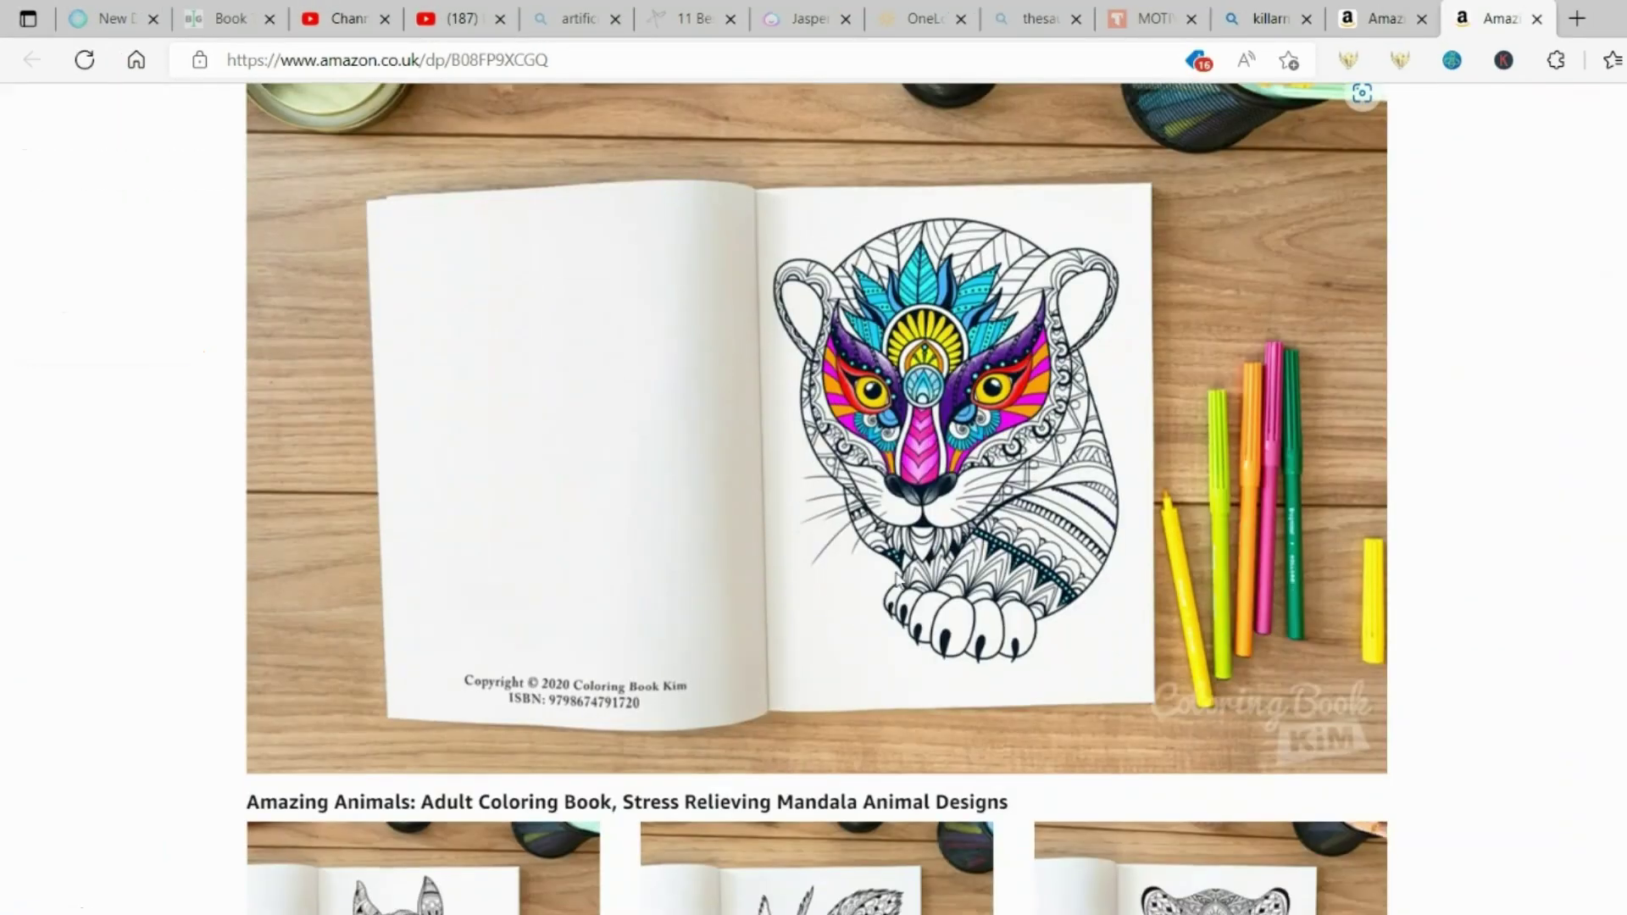
{"action": "scroll", "coordinate": [462, 465], "scroll_direction": "down", "scroll_amount": 7}
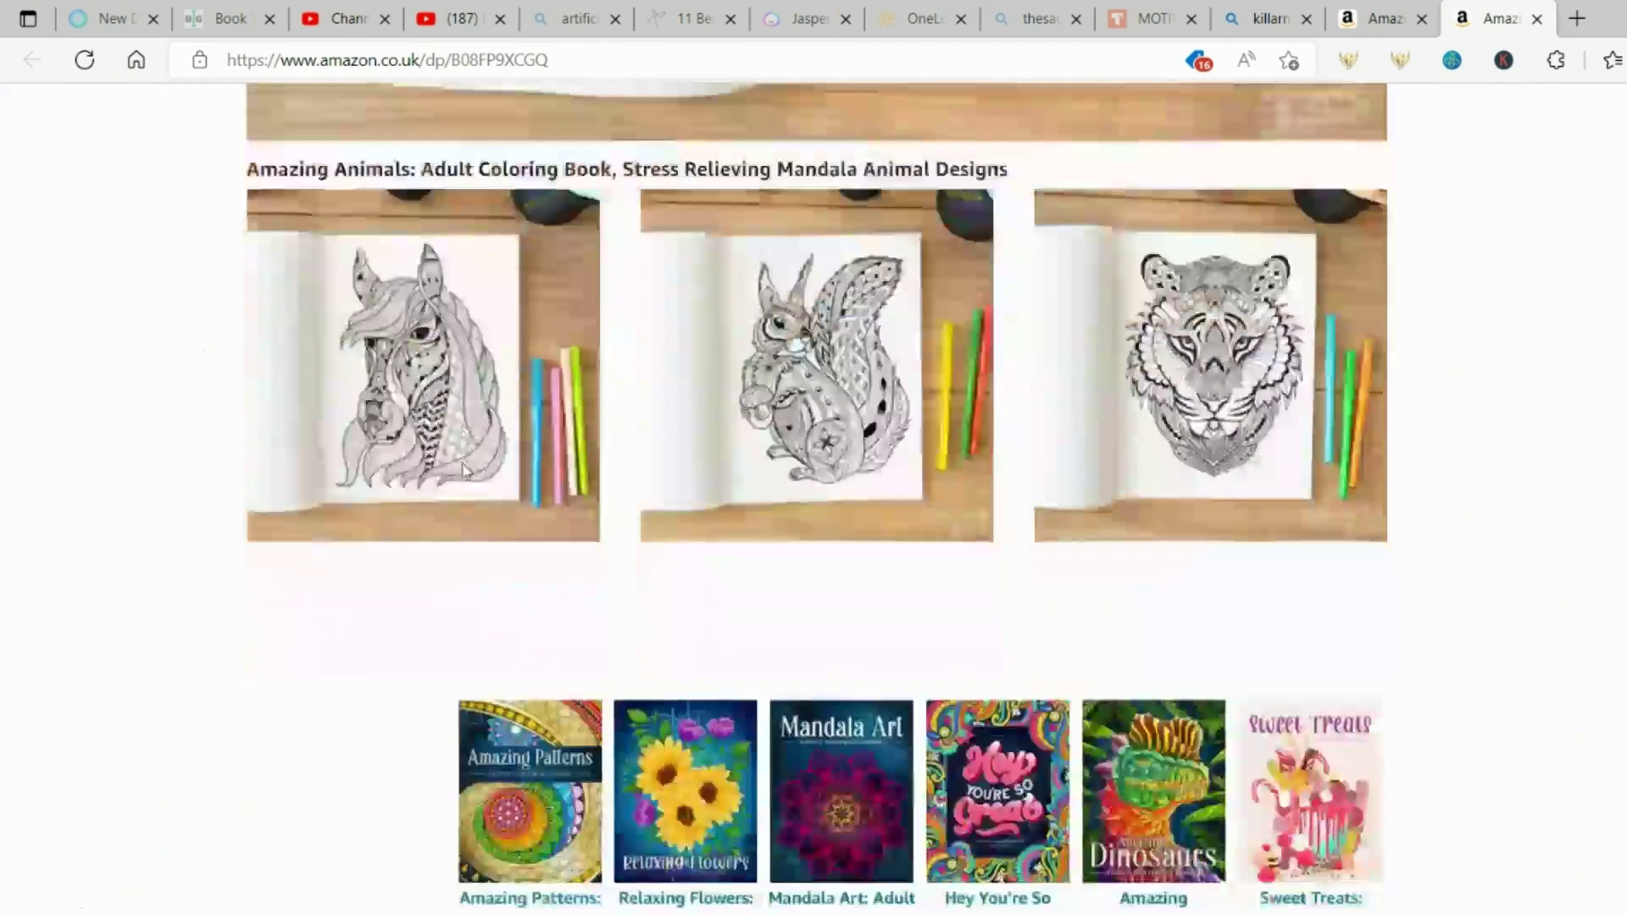
{"action": "scroll", "coordinate": [806, 485], "scroll_direction": "down", "scroll_amount": 8}
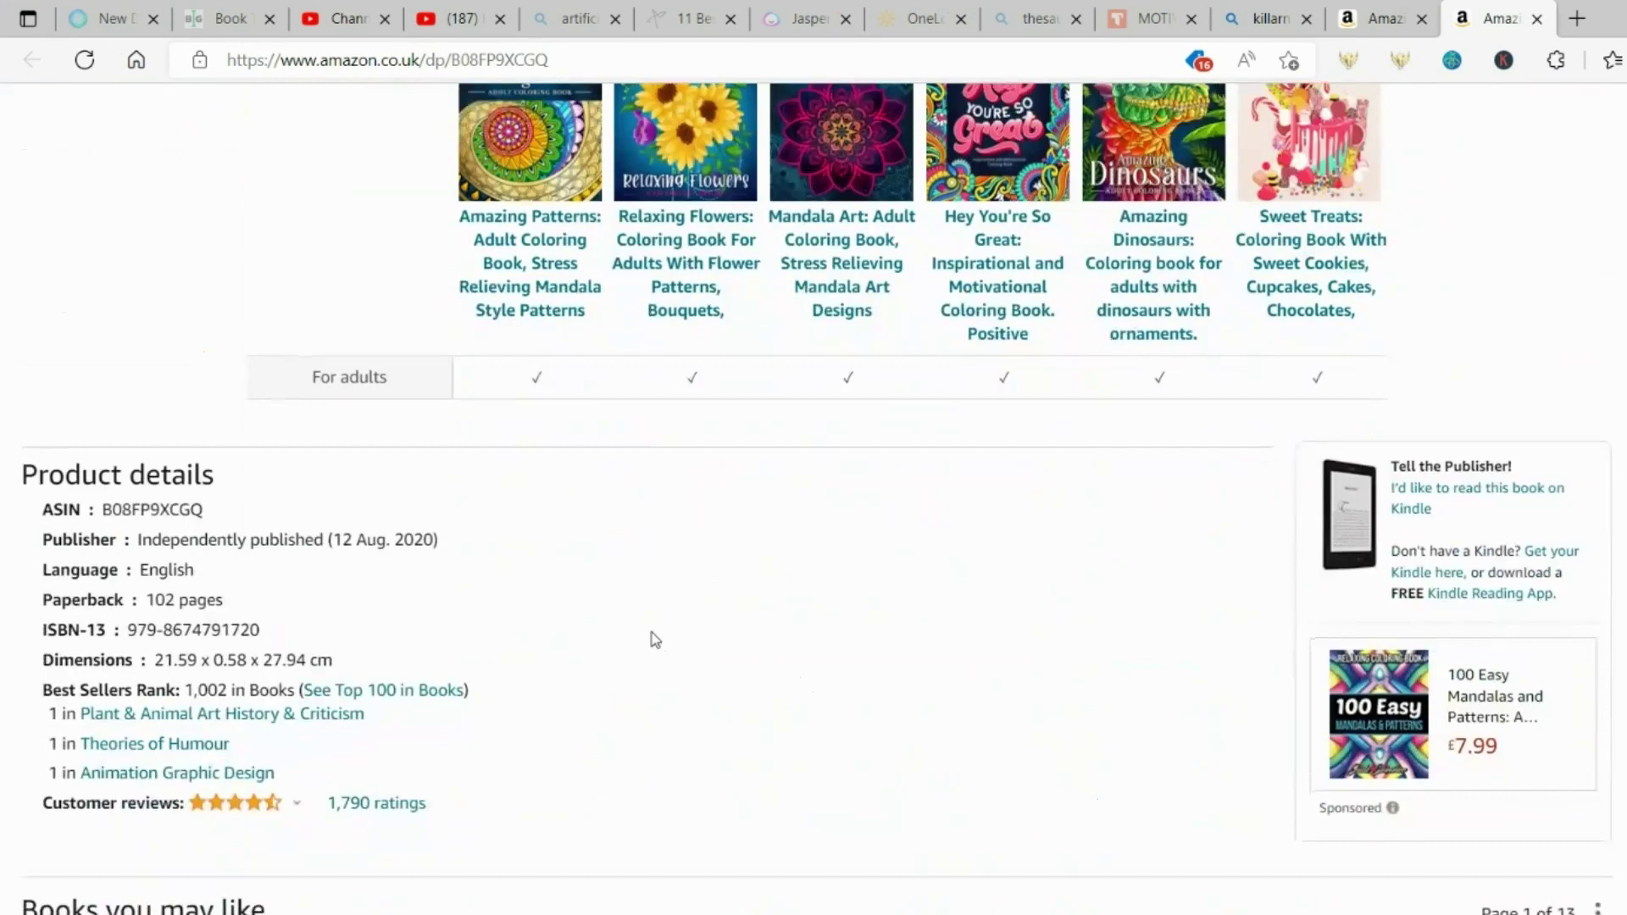
{"action": "scroll", "coordinate": [654, 640], "scroll_direction": "down", "scroll_amount": 1}
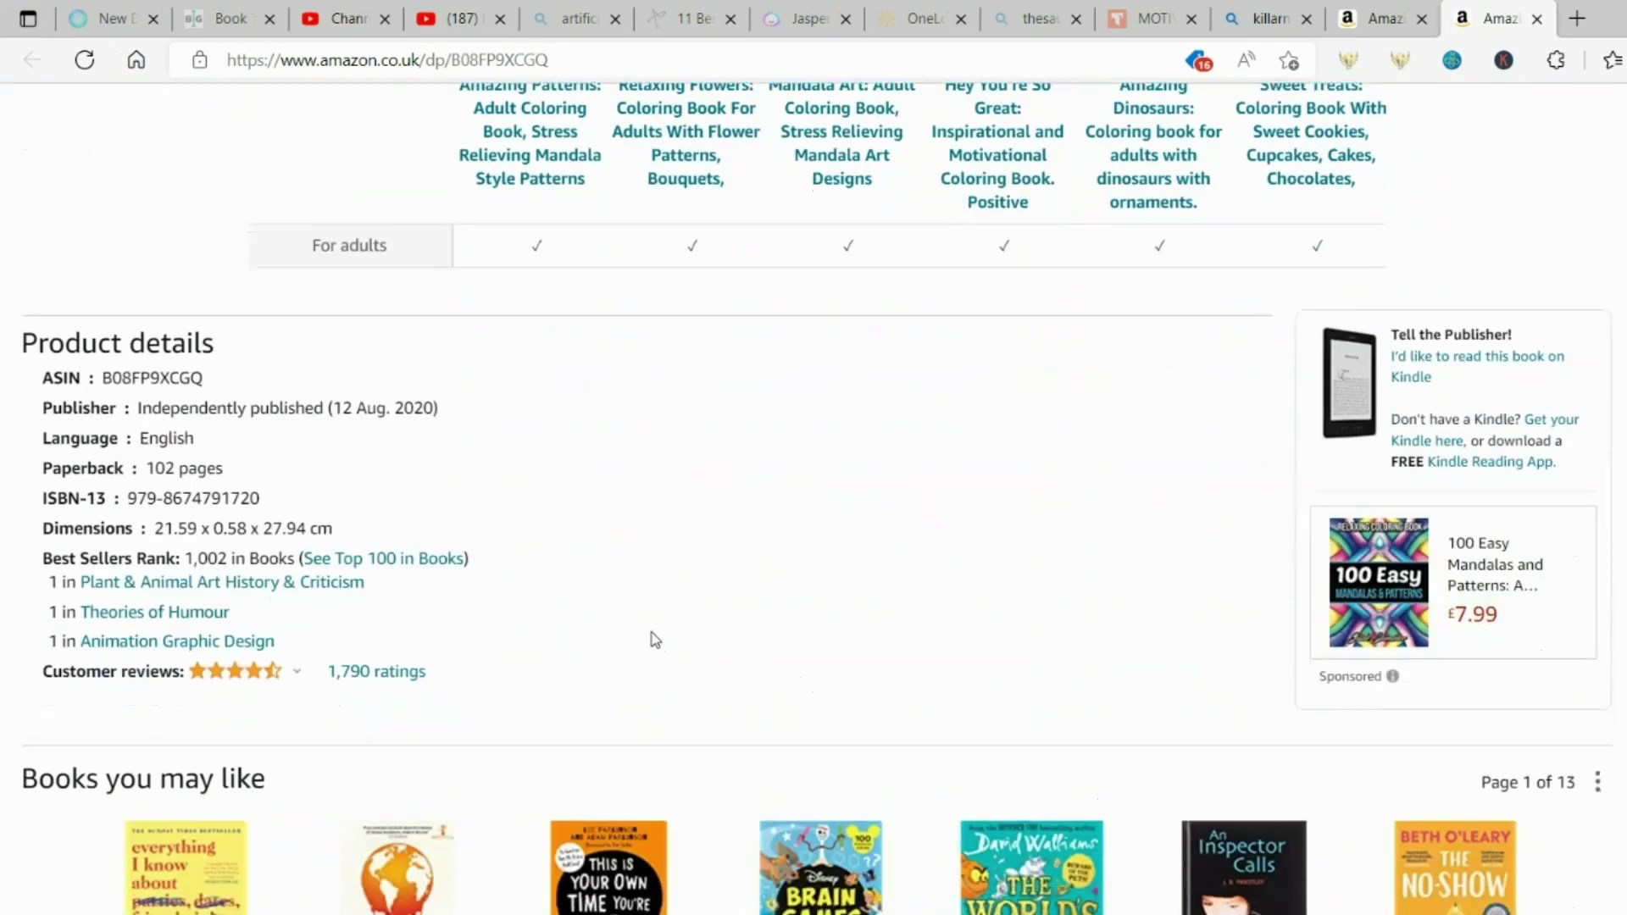
{"action": "scroll", "coordinate": [654, 640], "scroll_direction": "up", "scroll_amount": 2}
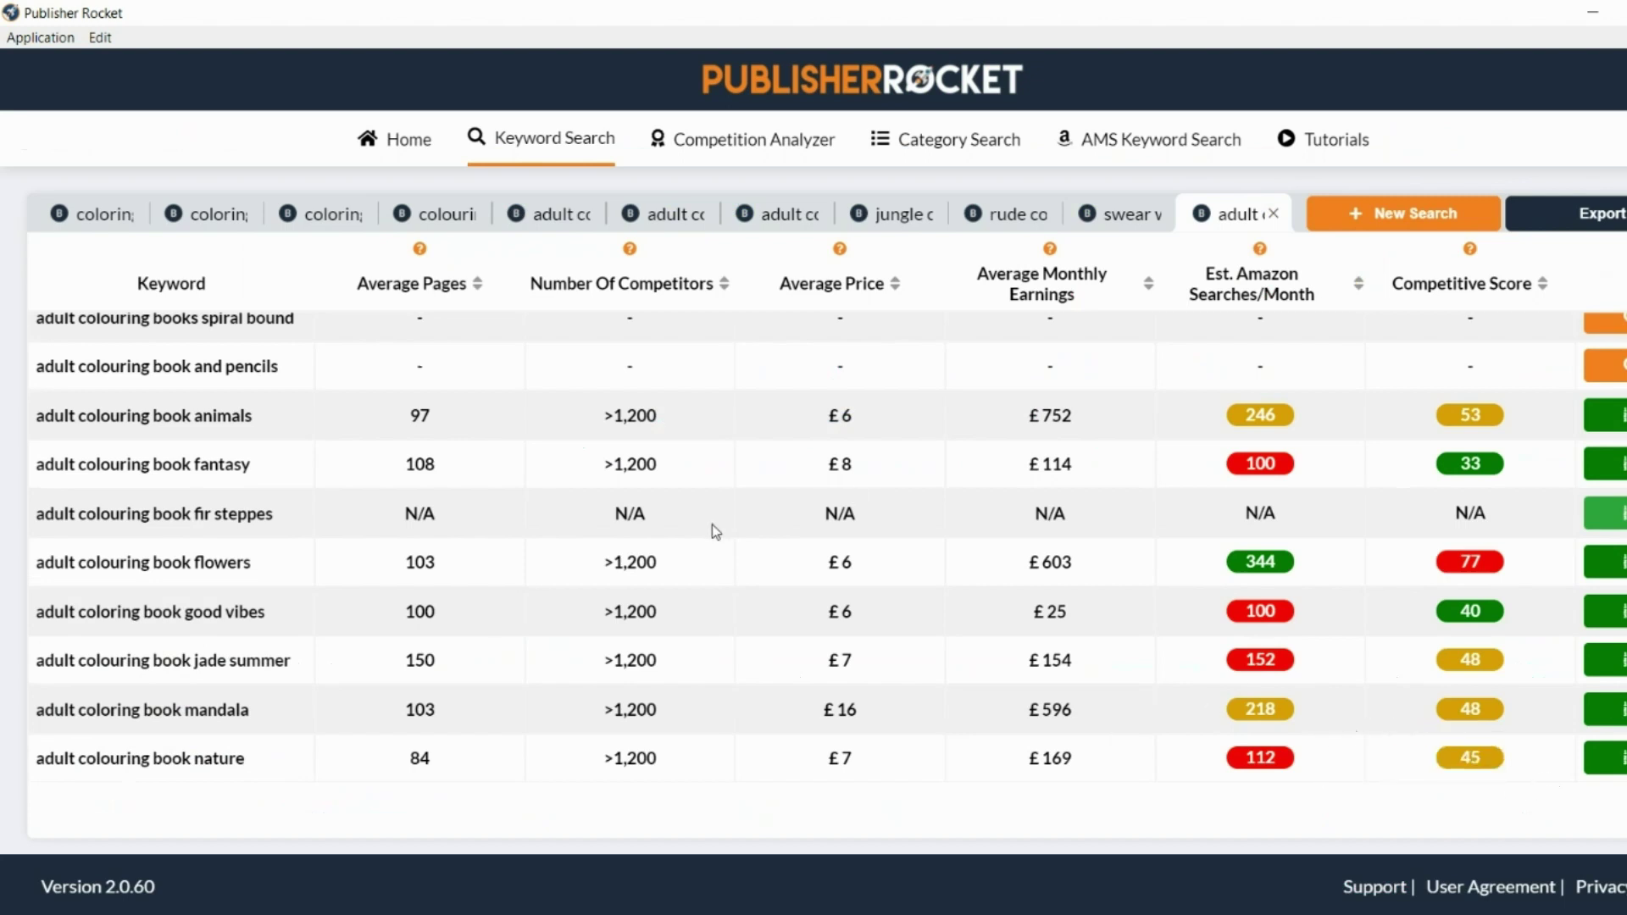
- Return to Publisher Rocket and examine the covers, prices and sales of the competing titles for coloring books for adults
{"action": "left_click", "coordinate": [1115, 219]}
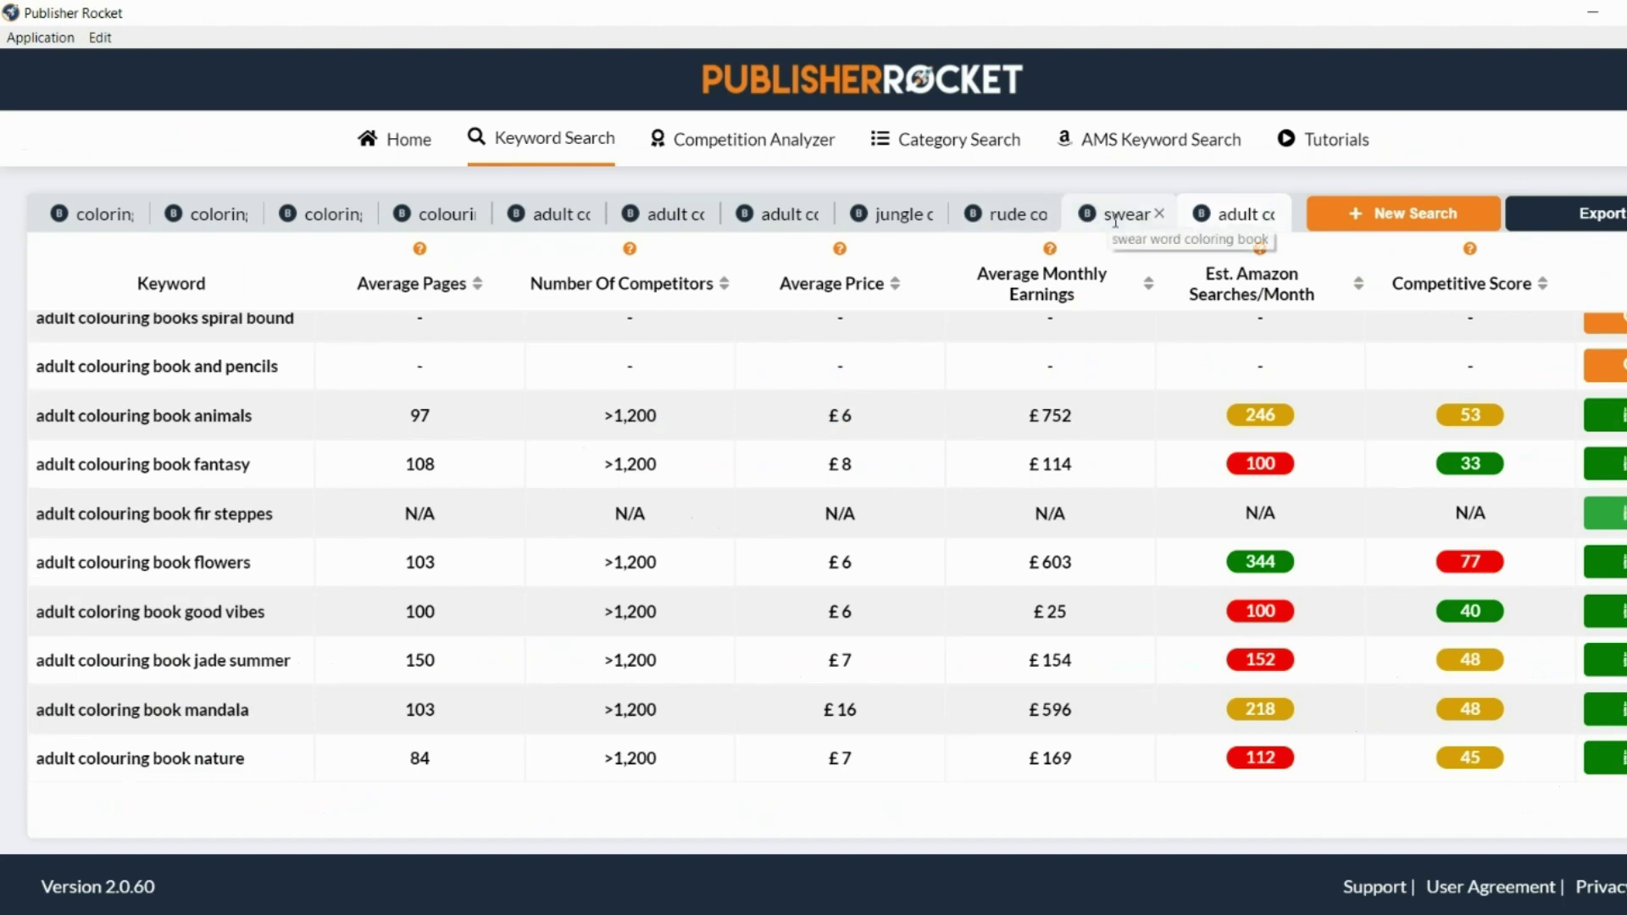
{"action": "scroll", "coordinate": [1322, 509], "scroll_direction": "down", "scroll_amount": 2}
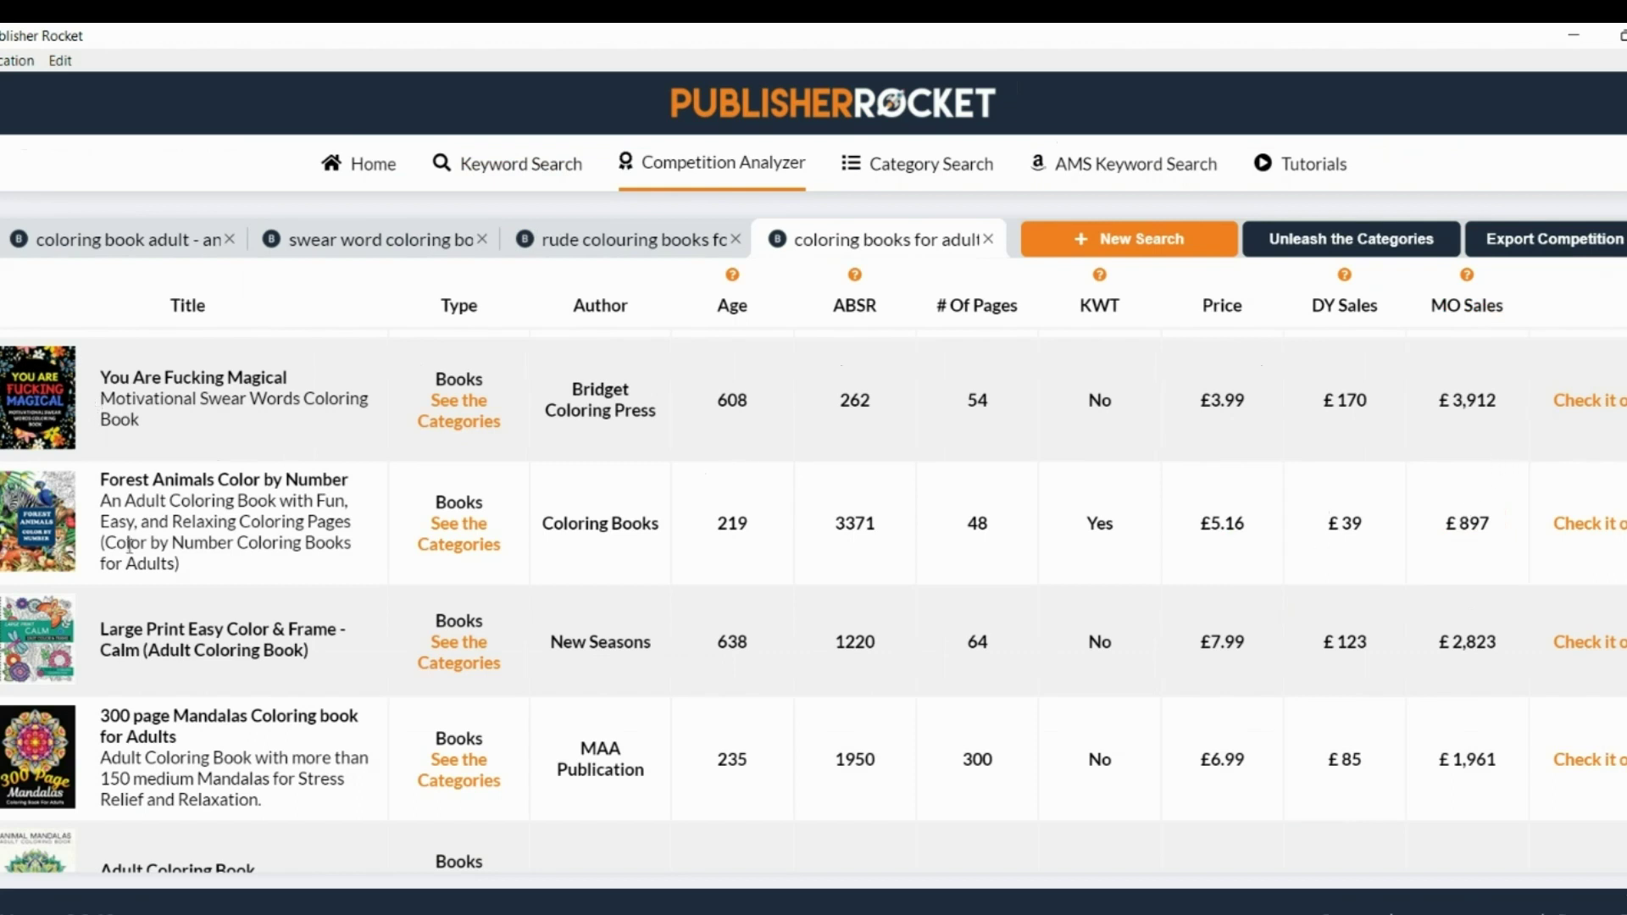
{"action": "mouse_move", "coordinate": [47, 544]}
{"action": "scroll", "coordinate": [42, 583], "scroll_direction": "down", "scroll_amount": 5}
{"action": "mouse_move", "coordinate": [43, 582]}
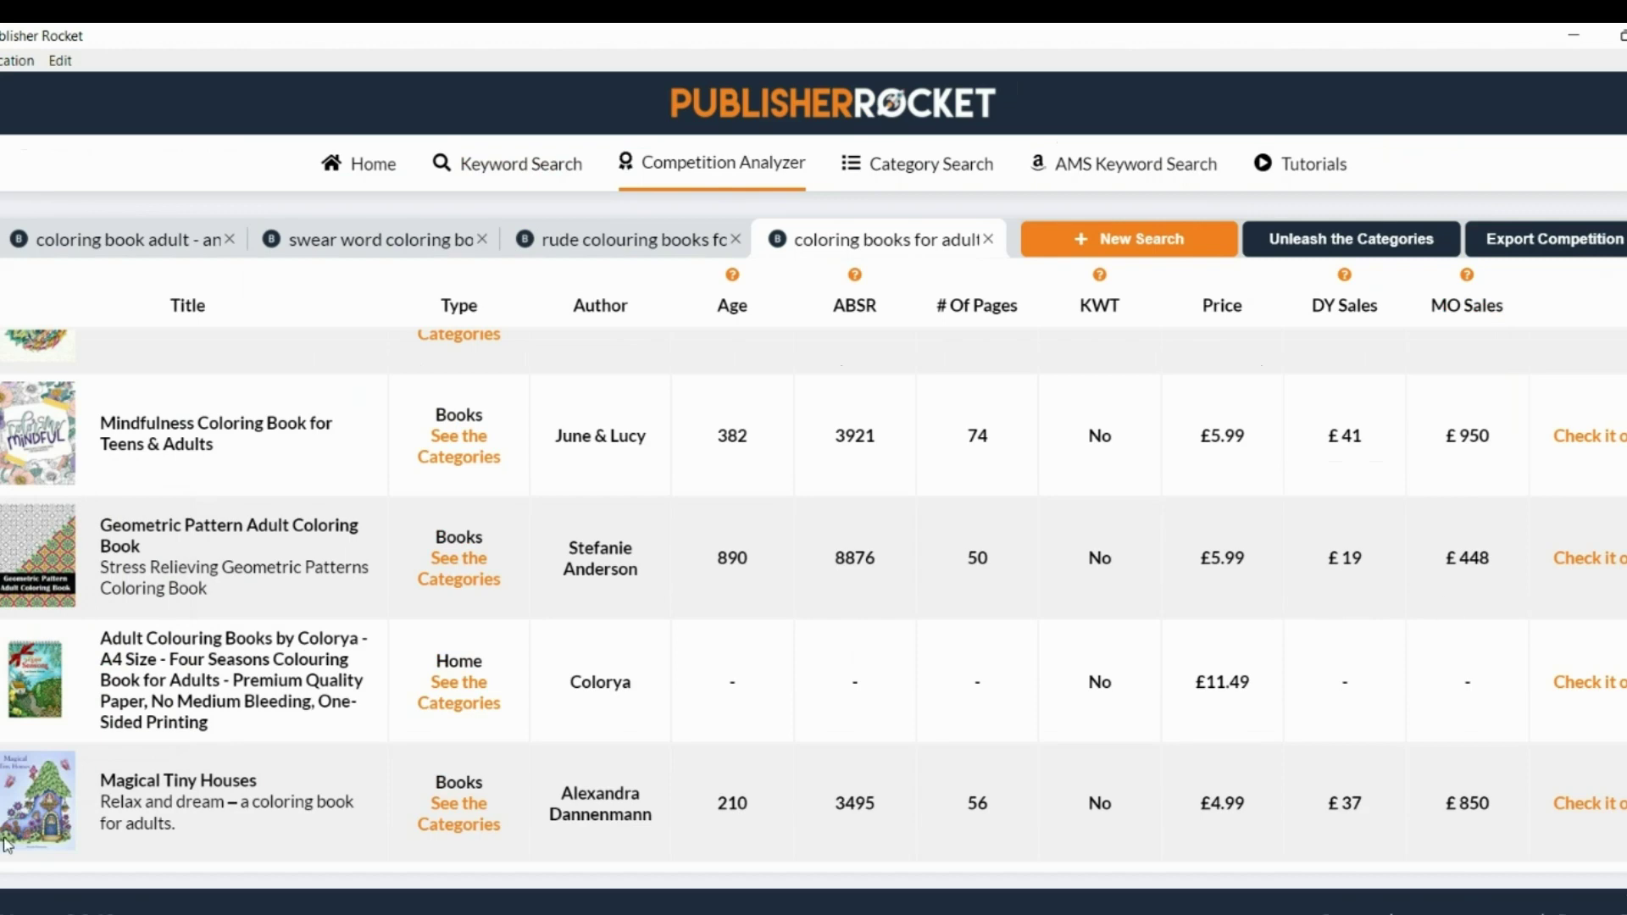
{"action": "mouse_move", "coordinate": [23, 826]}
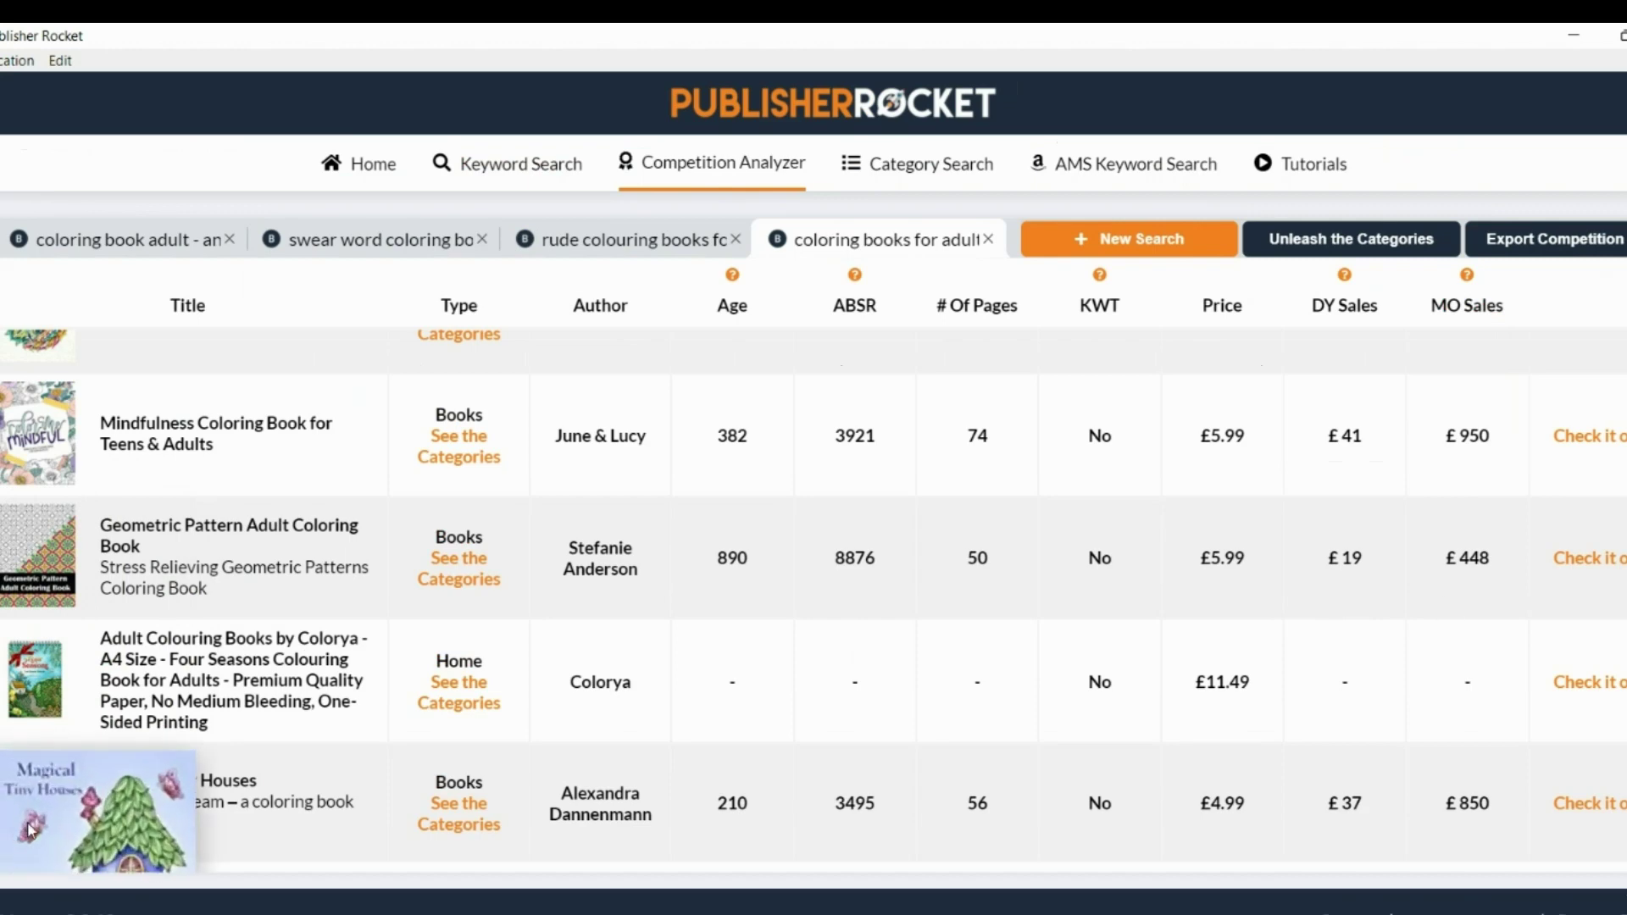
{"action": "scroll", "coordinate": [27, 821], "scroll_direction": "down", "scroll_amount": 2}
{"action": "scroll", "coordinate": [43, 823], "scroll_direction": "up", "scroll_amount": 1}
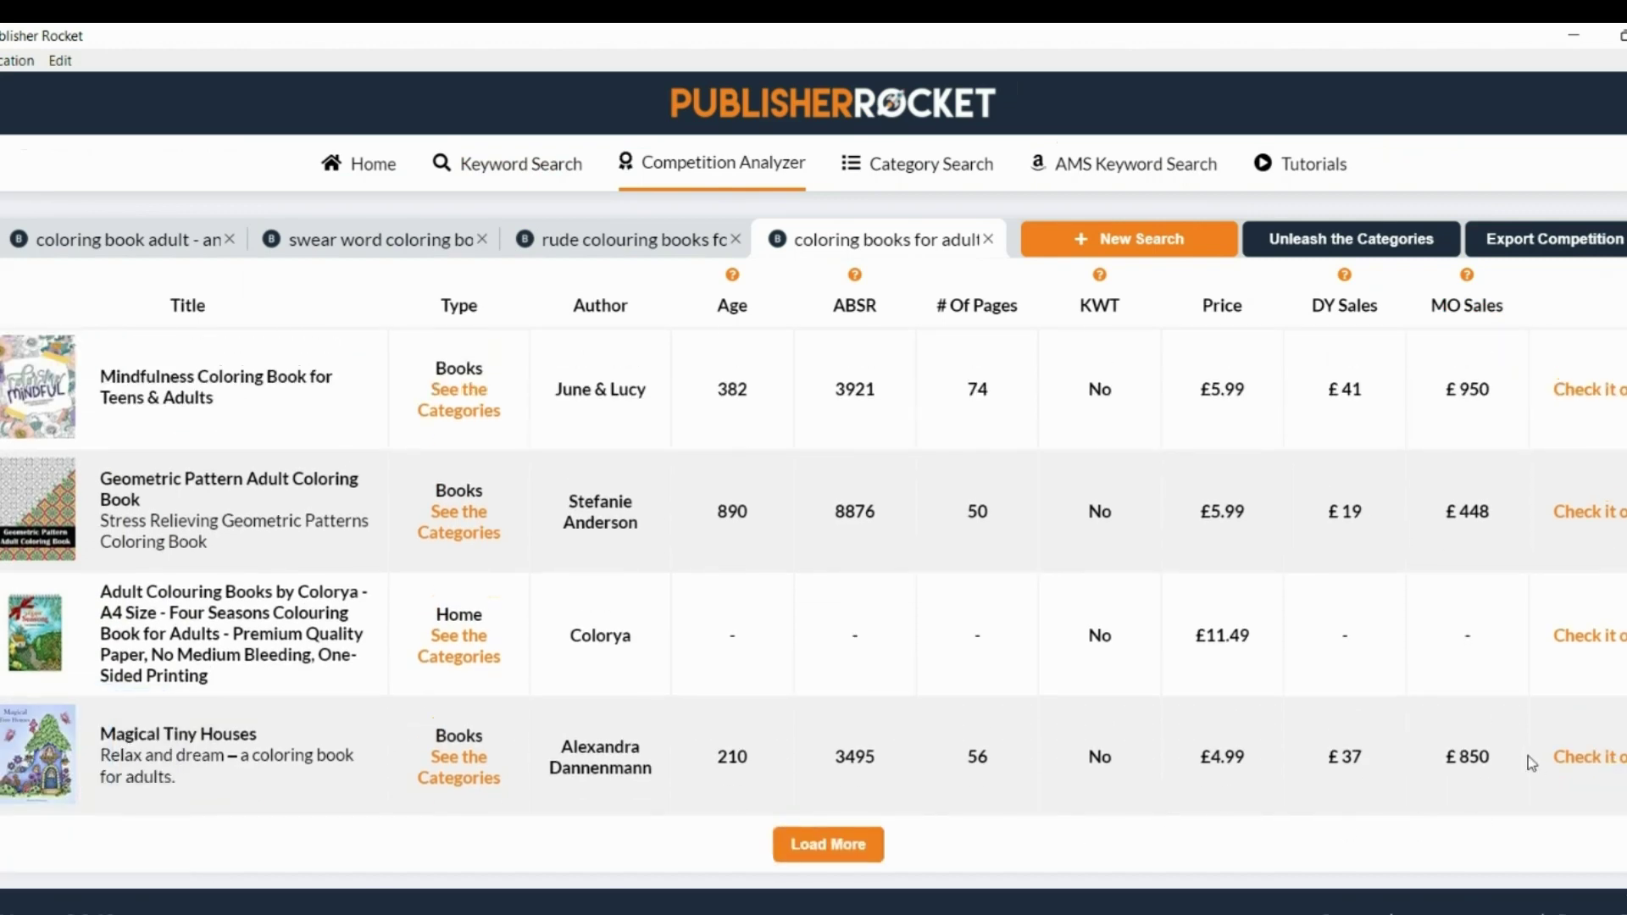
- Review the page counts, prices and monthly sales of the swear word, color-by-number and mandala titles among the coloring books for adults
{"action": "scroll", "coordinate": [345, 625], "scroll_direction": "up", "scroll_amount": 5}
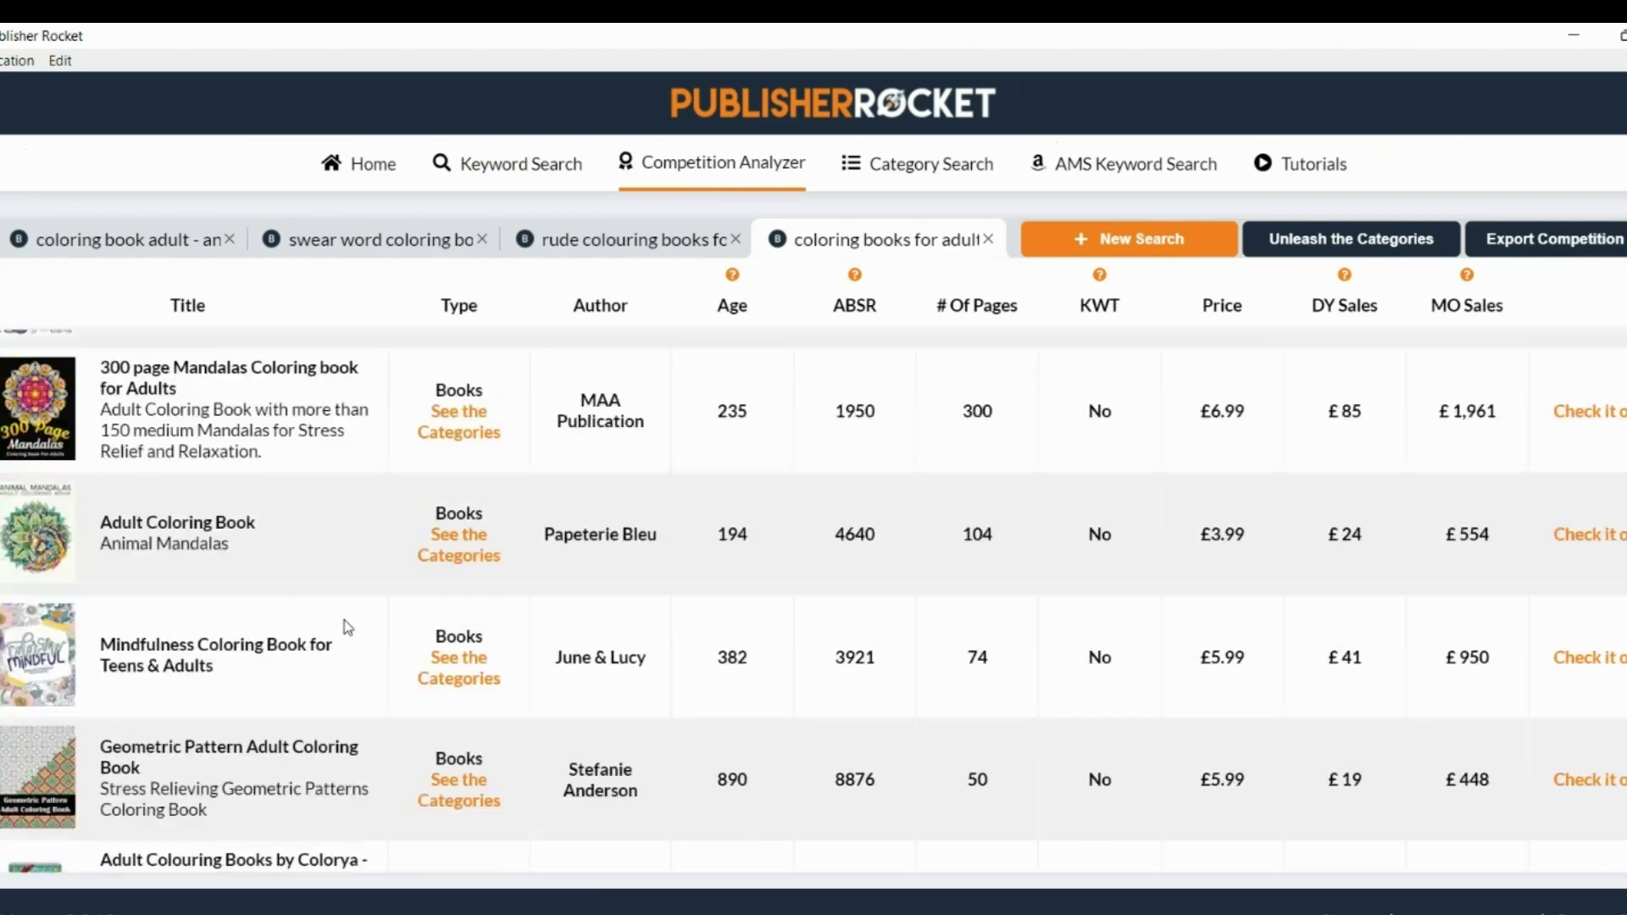
{"action": "scroll", "coordinate": [347, 627], "scroll_direction": "up", "scroll_amount": 2}
{"action": "scroll", "coordinate": [195, 537], "scroll_direction": "up", "scroll_amount": 2}
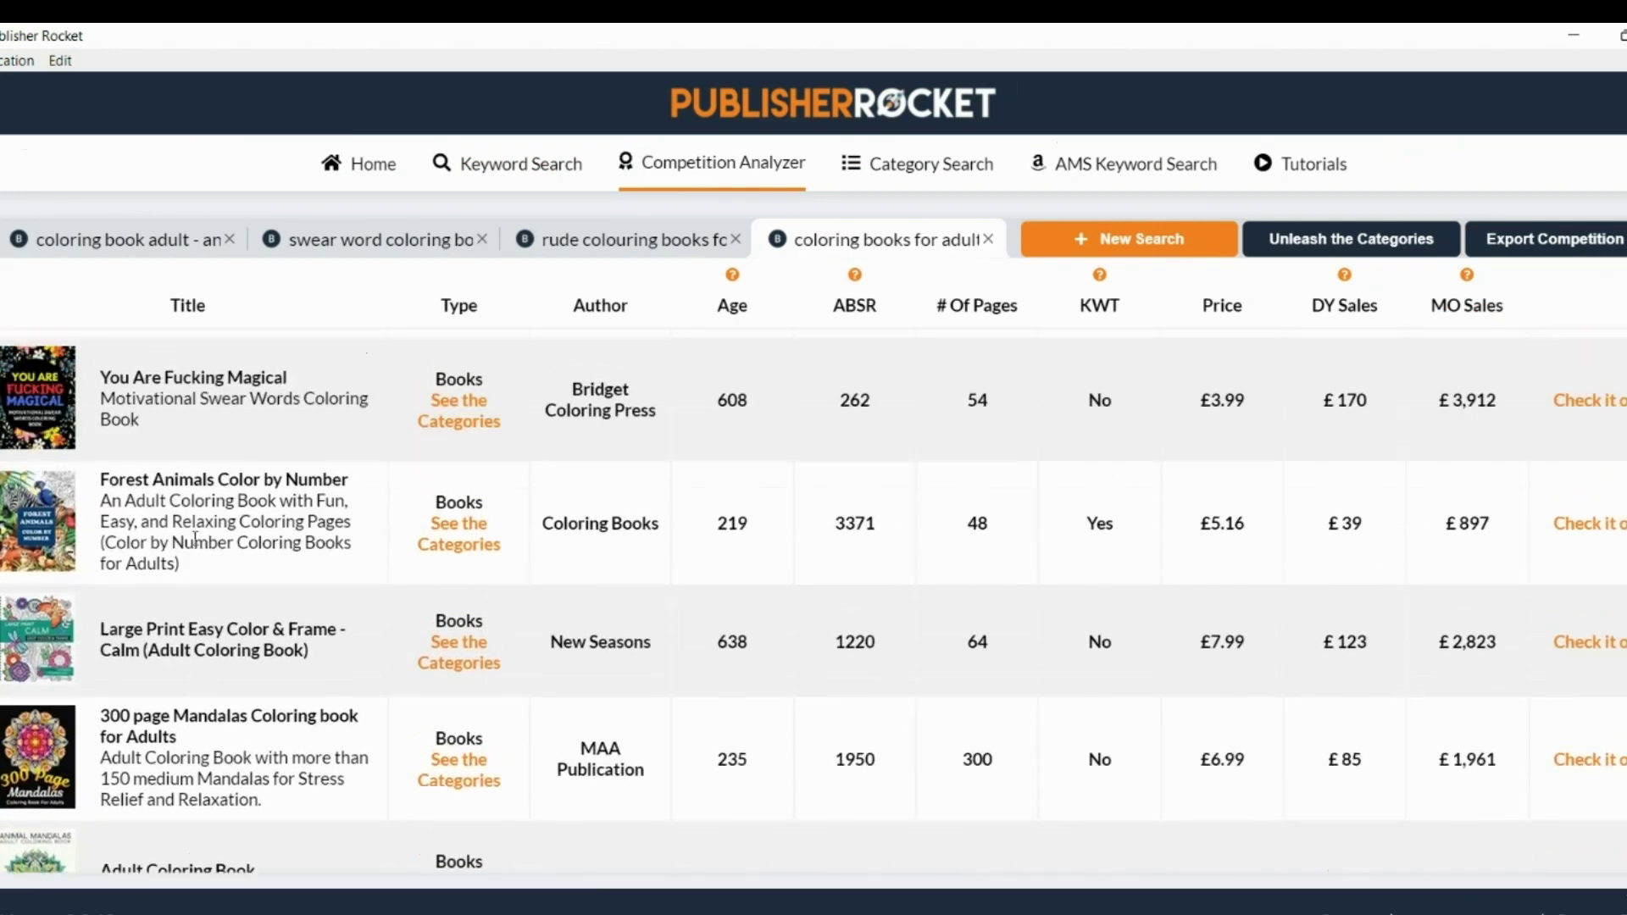
{"action": "mouse_move", "coordinate": [3, 386]}
{"action": "scroll", "coordinate": [344, 503], "scroll_direction": "down", "scroll_amount": 1}
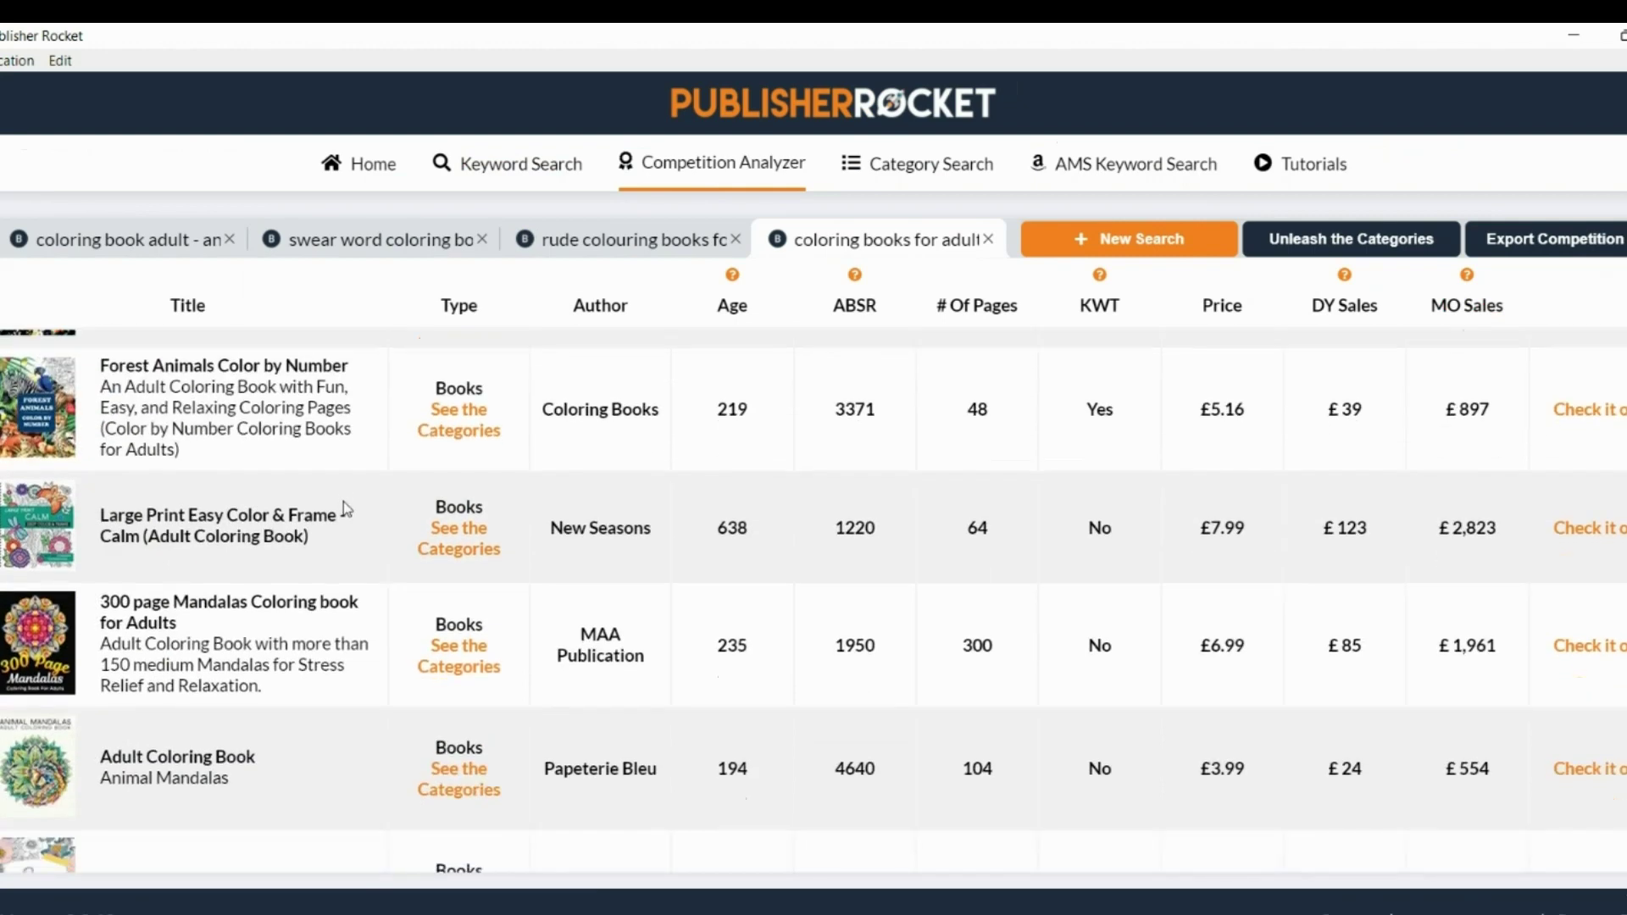
{"action": "scroll", "coordinate": [1127, 663], "scroll_direction": "down", "scroll_amount": 4}
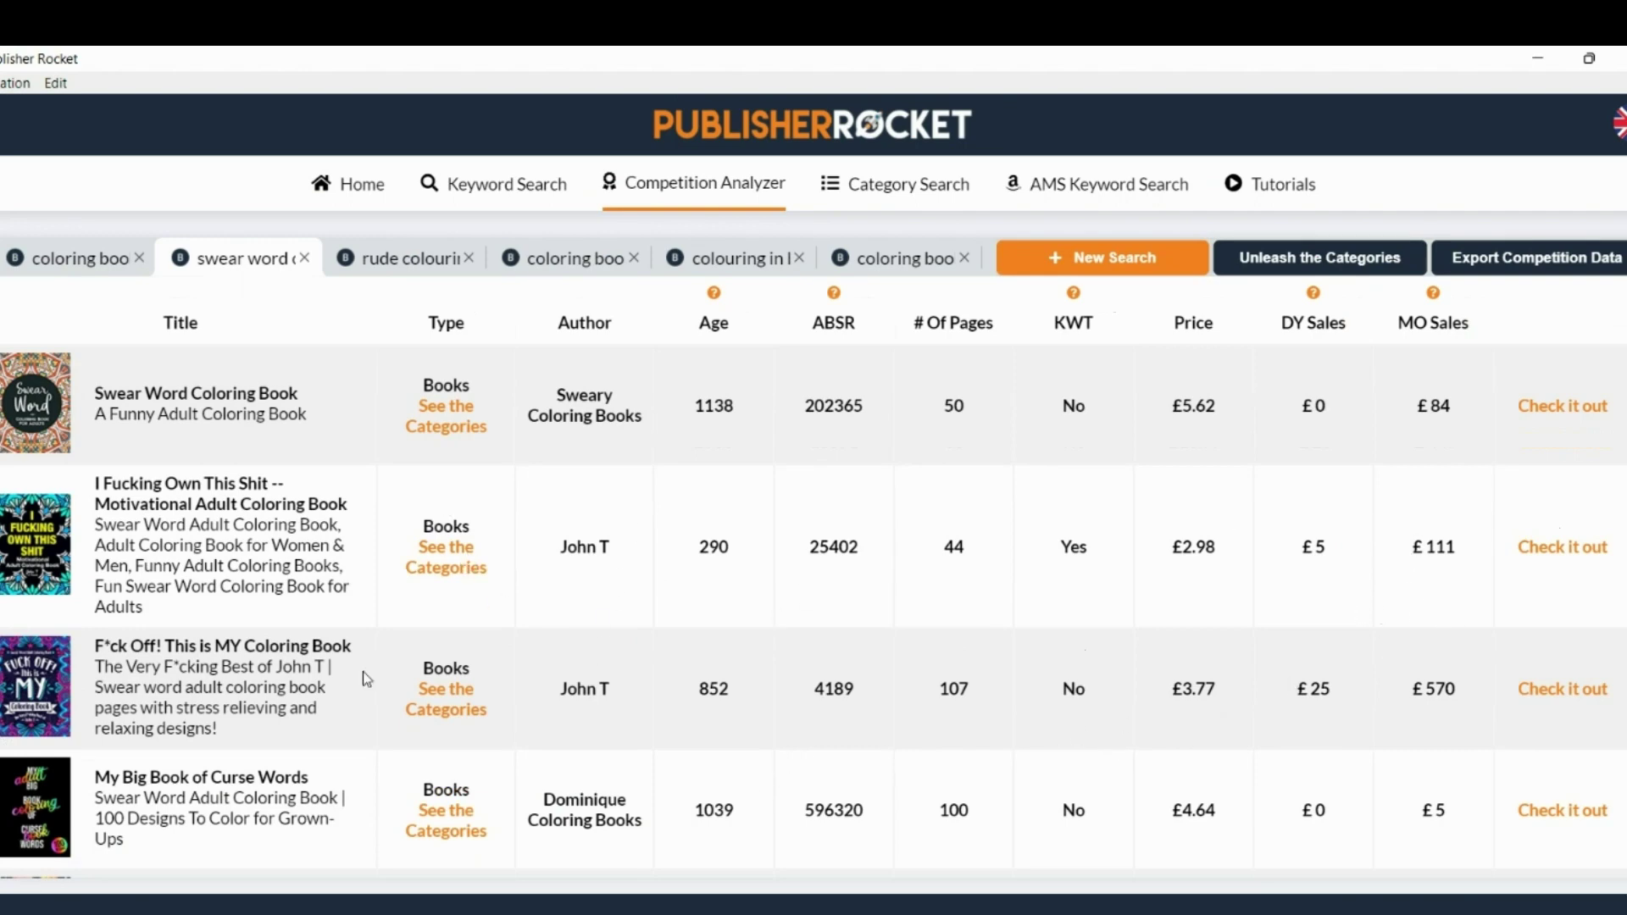
- Examine the covers, sales ranks and monthly sales of the competing swear word coloring books
{"action": "scroll", "coordinate": [619, 657], "scroll_direction": "down", "scroll_amount": 4}
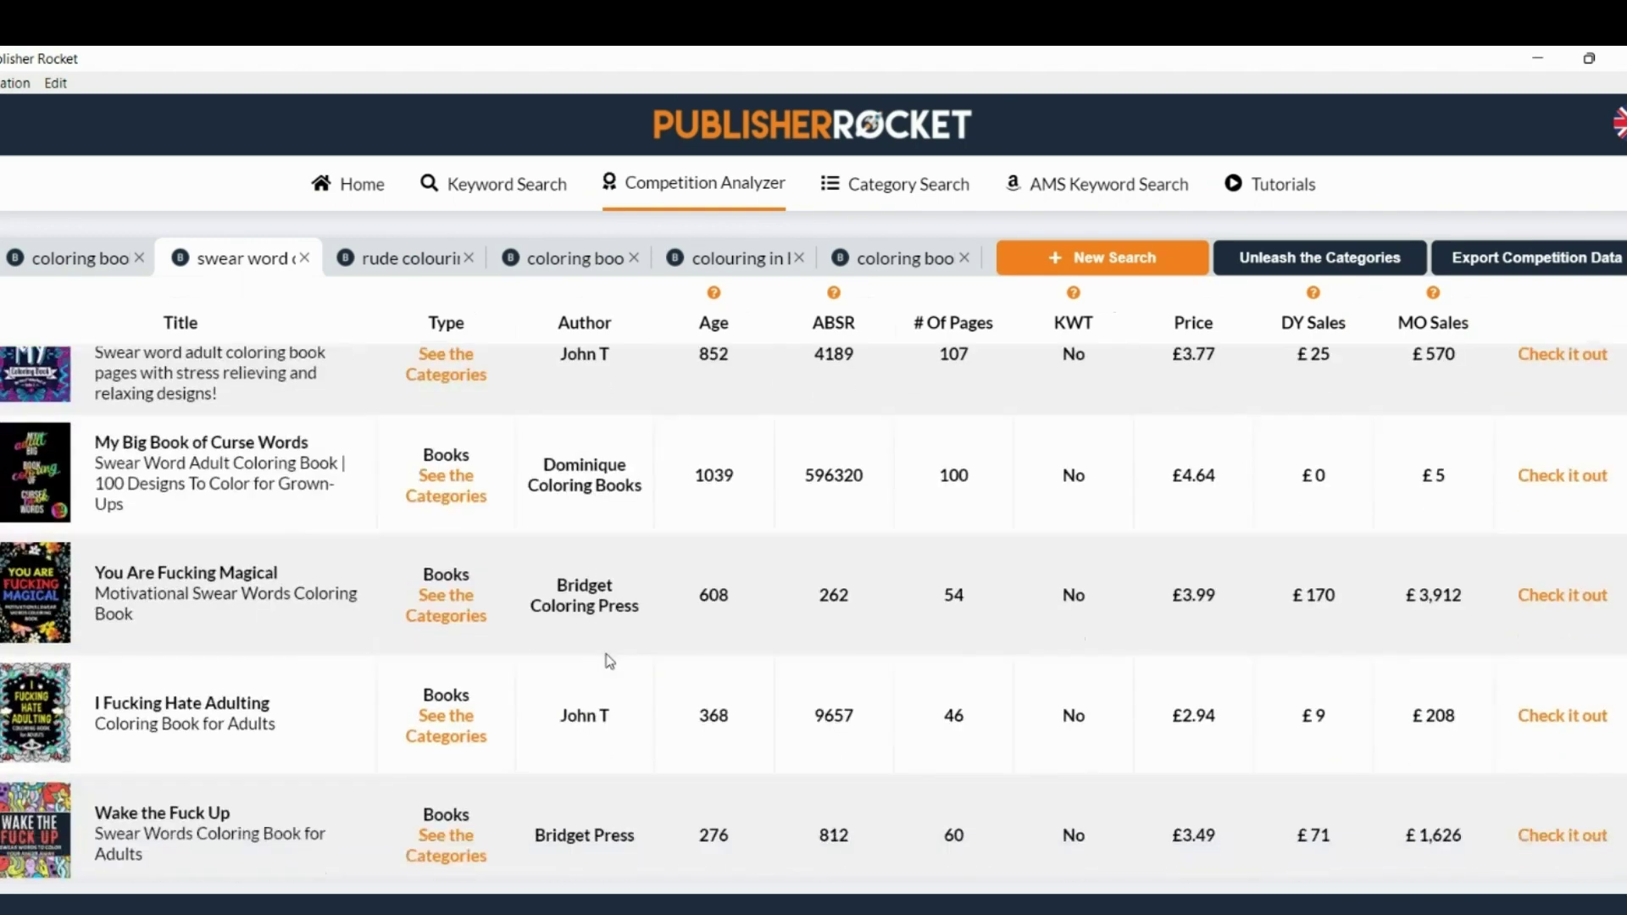
{"action": "scroll", "coordinate": [608, 660], "scroll_direction": "down", "scroll_amount": 2}
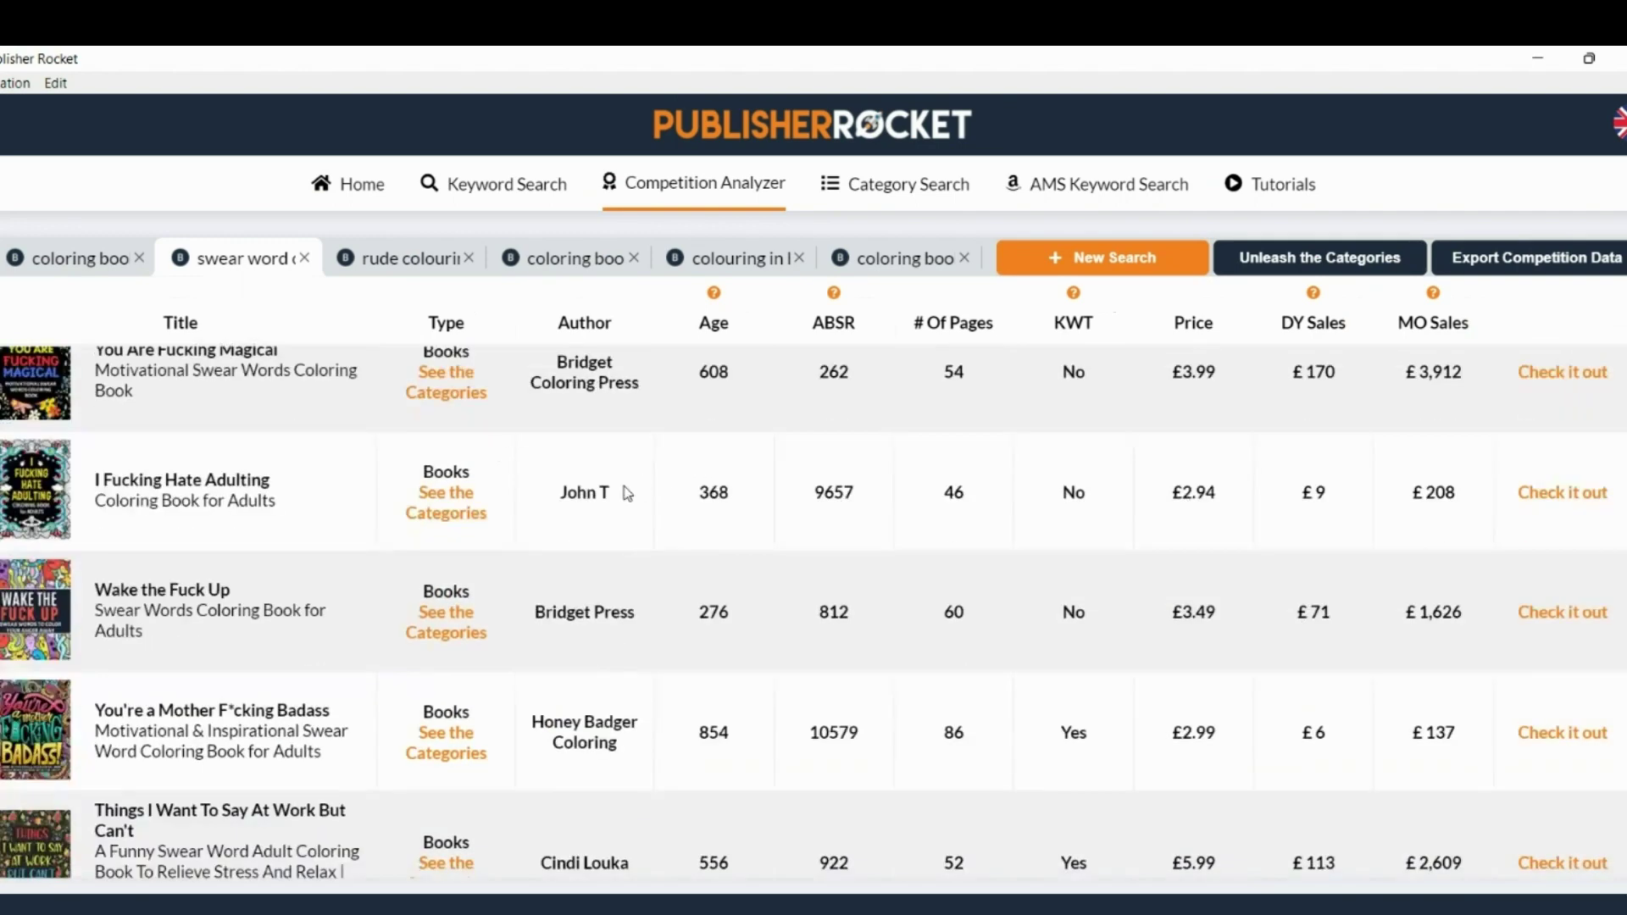
{"action": "mouse_move", "coordinate": [30, 526]}
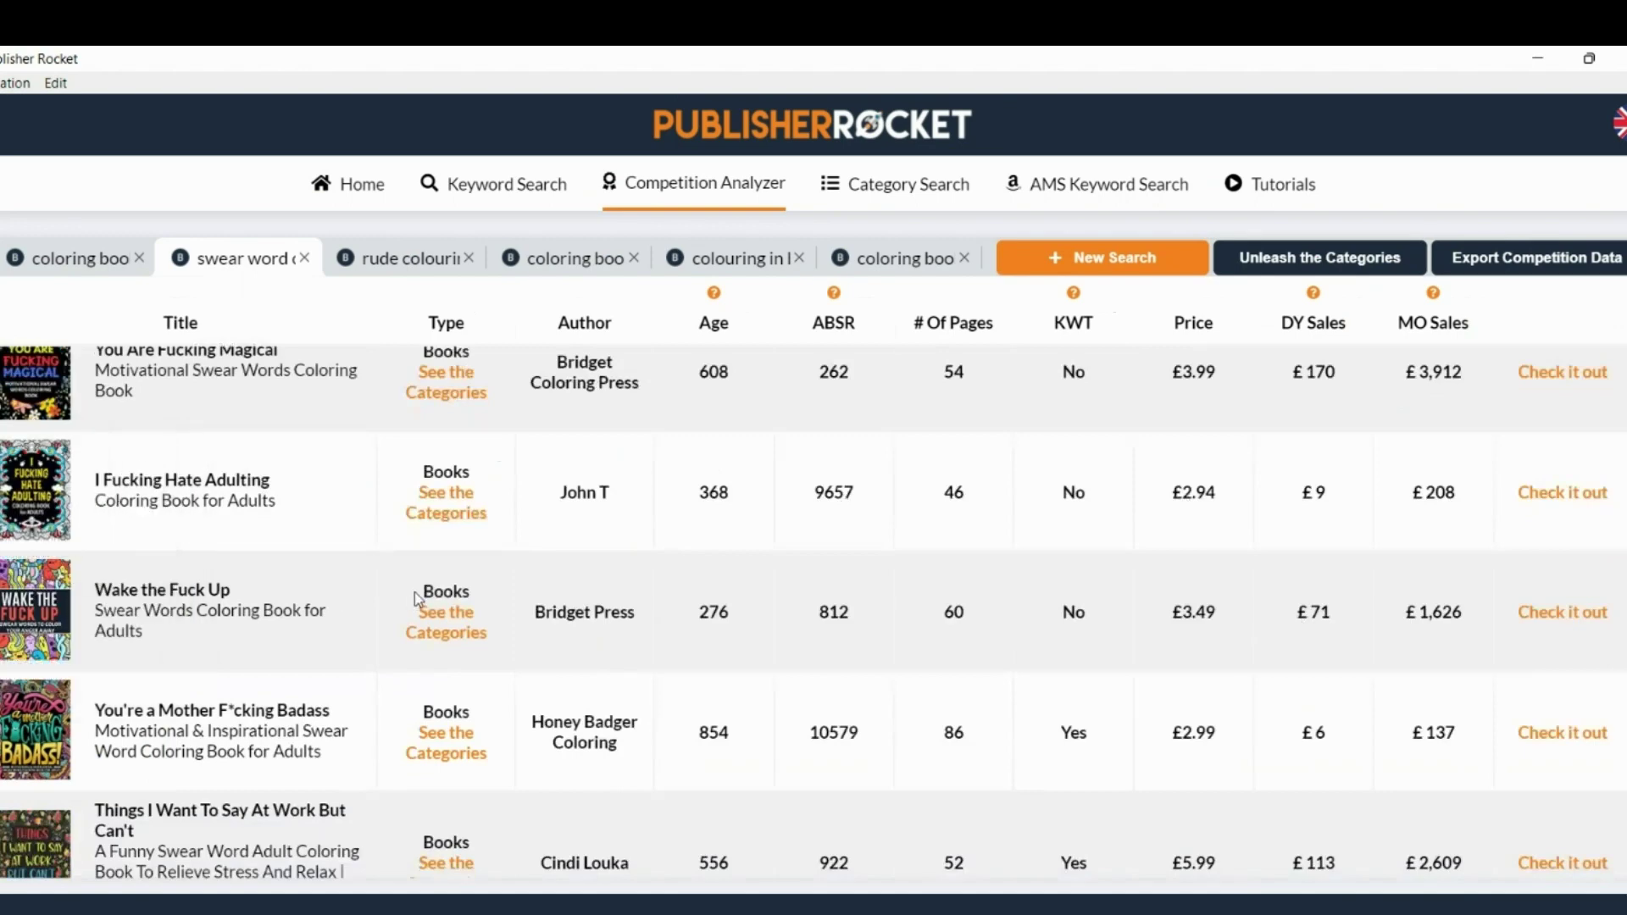
{"action": "scroll", "coordinate": [419, 599], "scroll_direction": "down", "scroll_amount": 1}
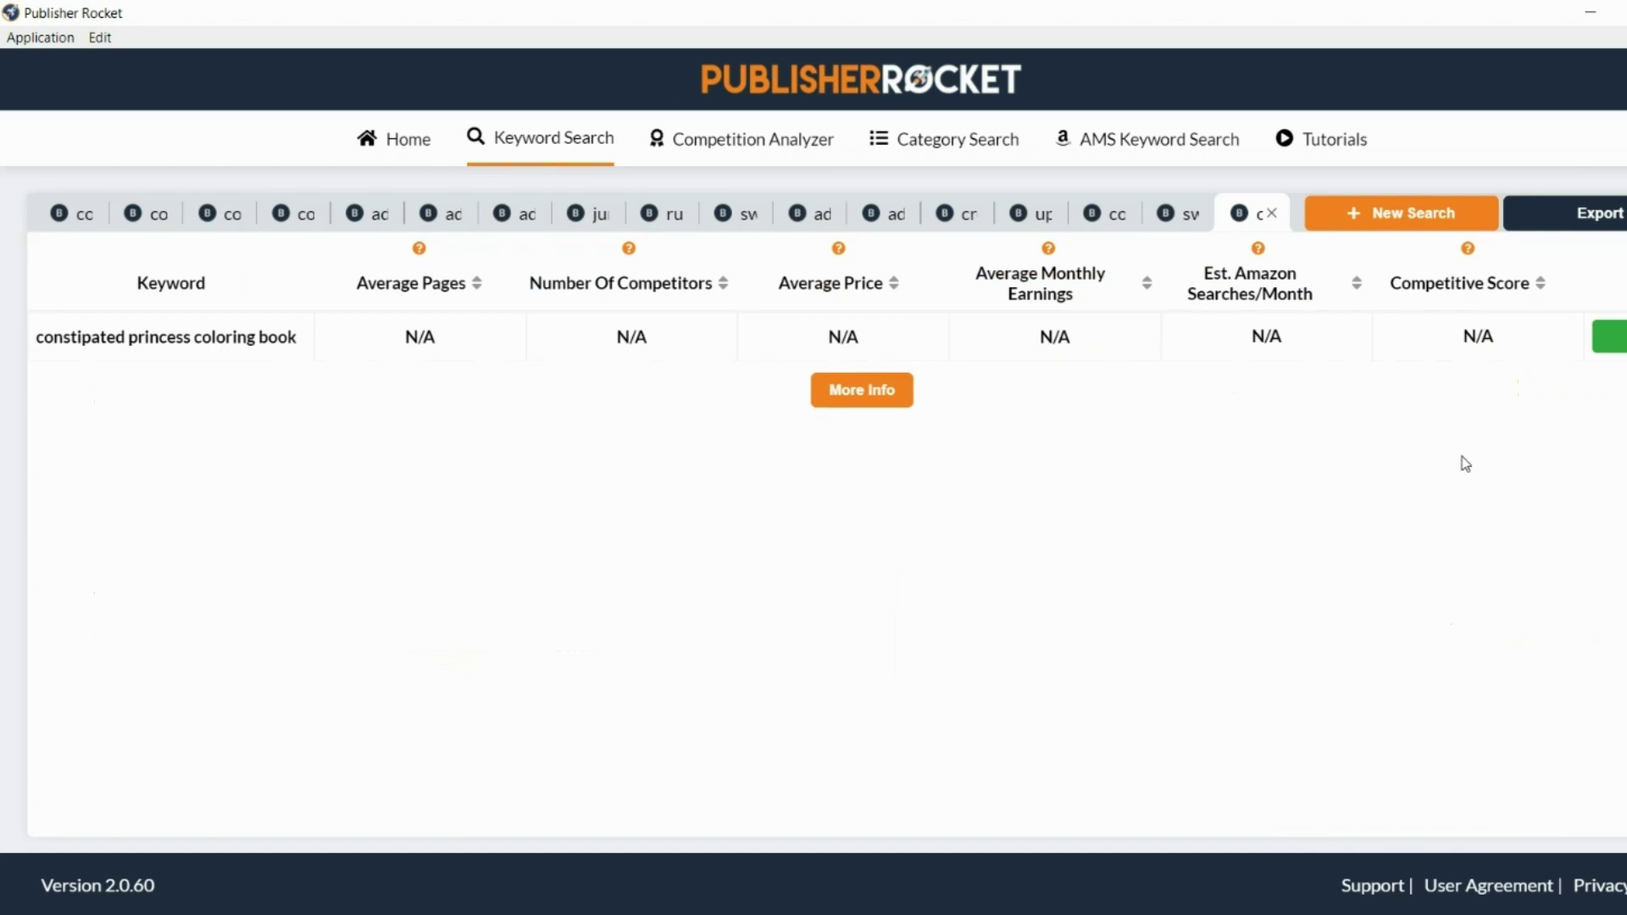
- Run the competition analysis for the keyword "fairies falling over" and review its competing books
{"action": "mouse_move", "coordinate": [1492, 343]}
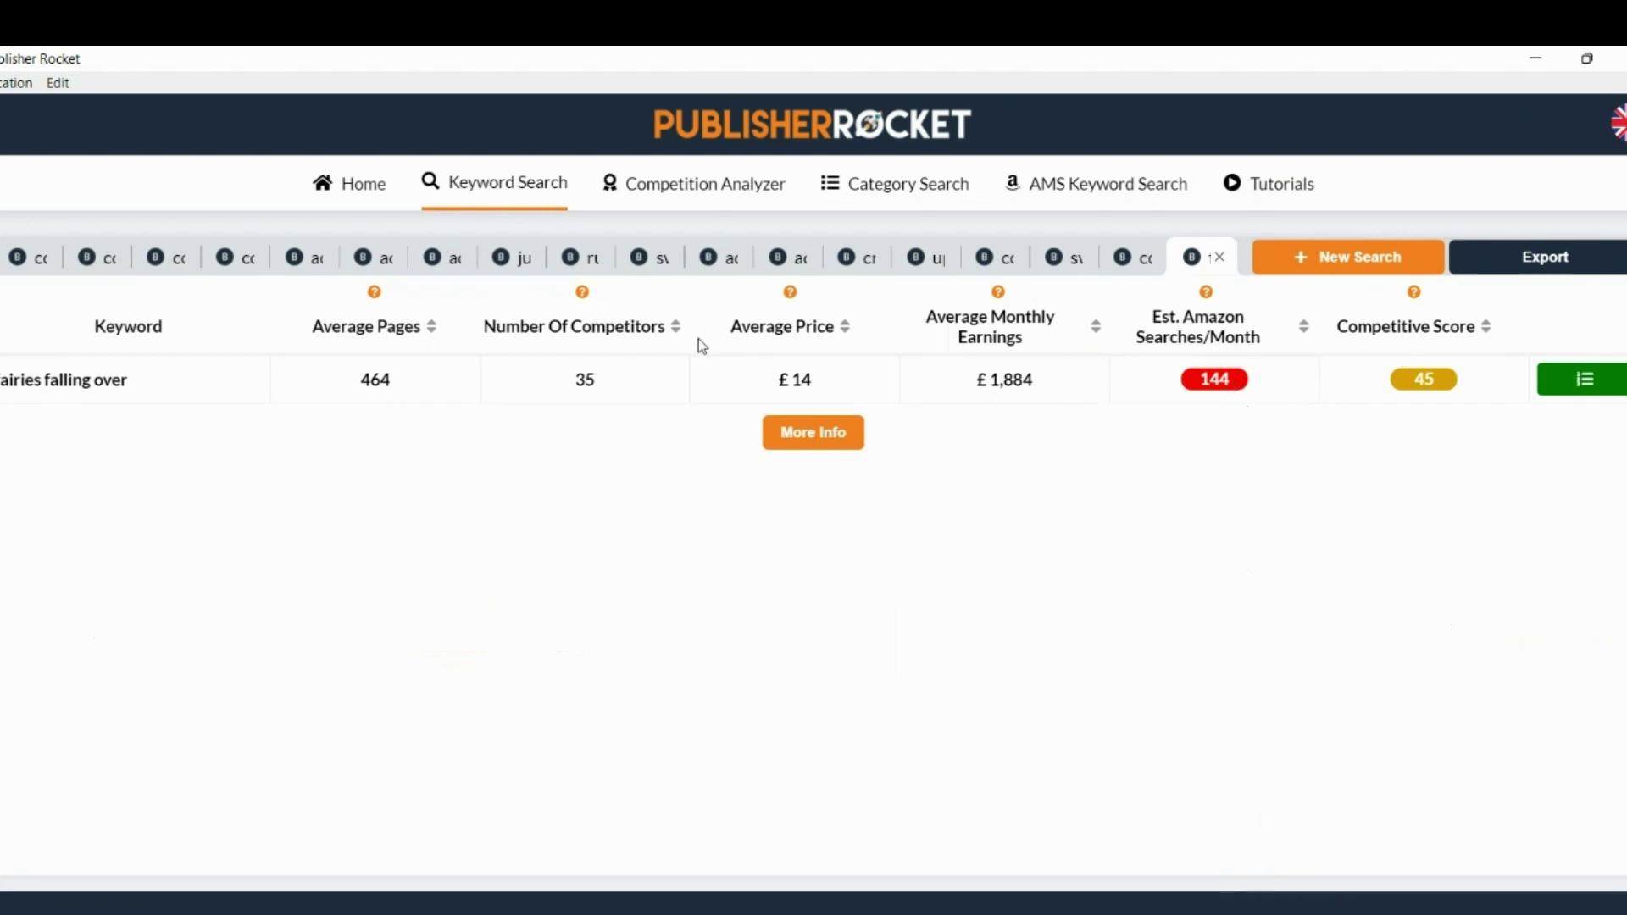
{"action": "left_click", "coordinate": [1563, 376]}
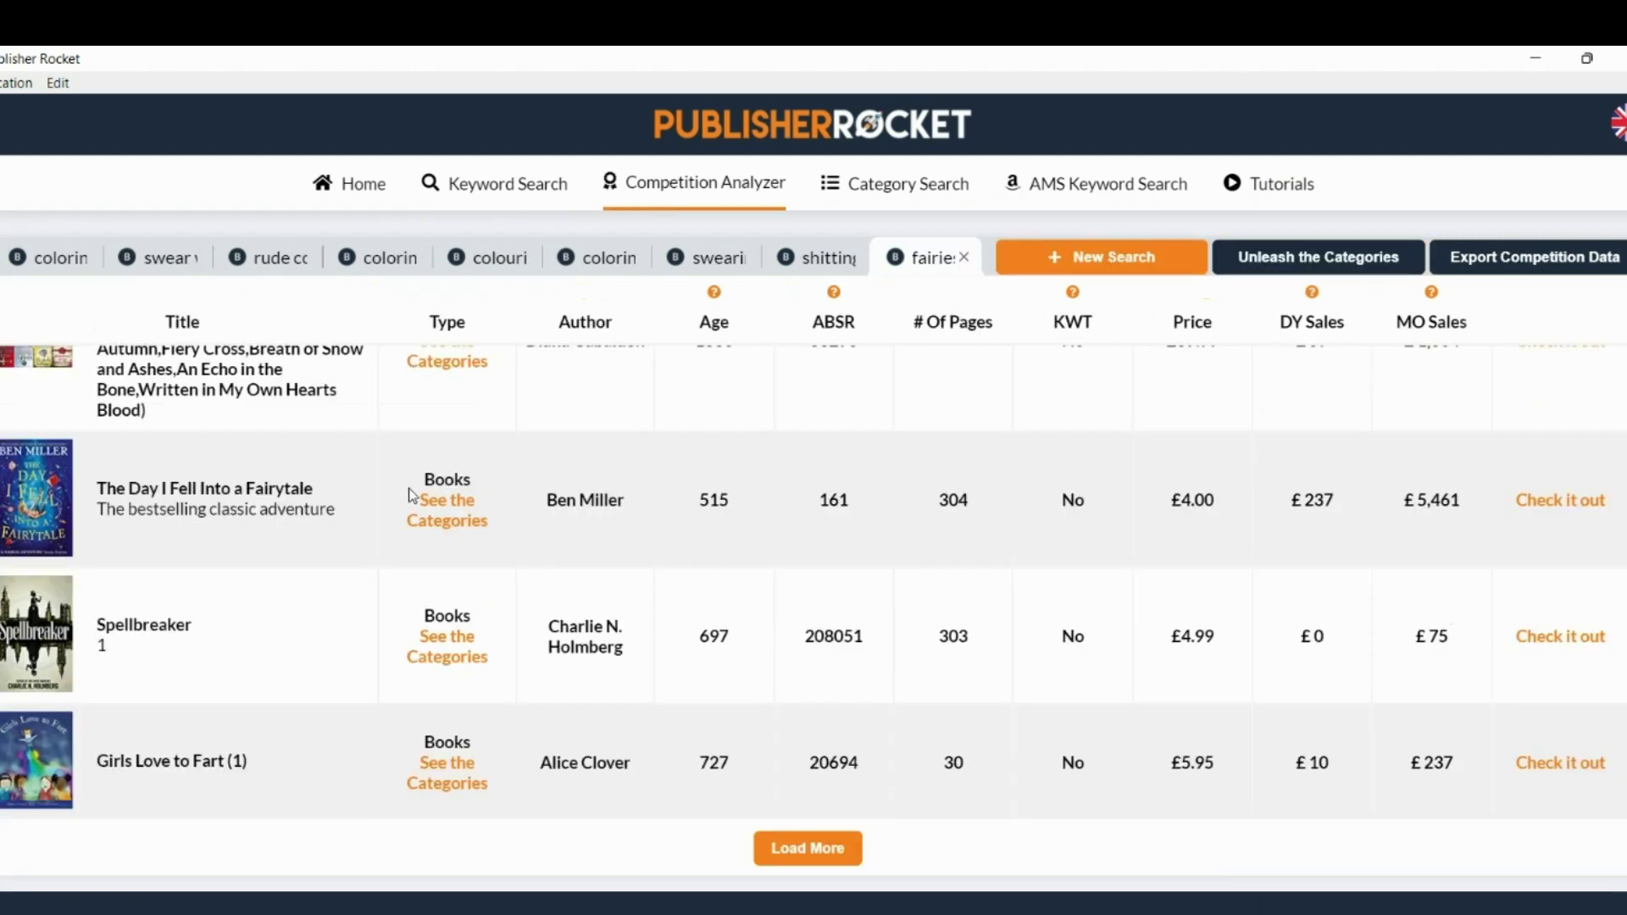
{"action": "scroll", "coordinate": [746, 593], "scroll_direction": "up", "scroll_amount": 10}
{"action": "scroll", "coordinate": [750, 591], "scroll_direction": "up", "scroll_amount": 3}
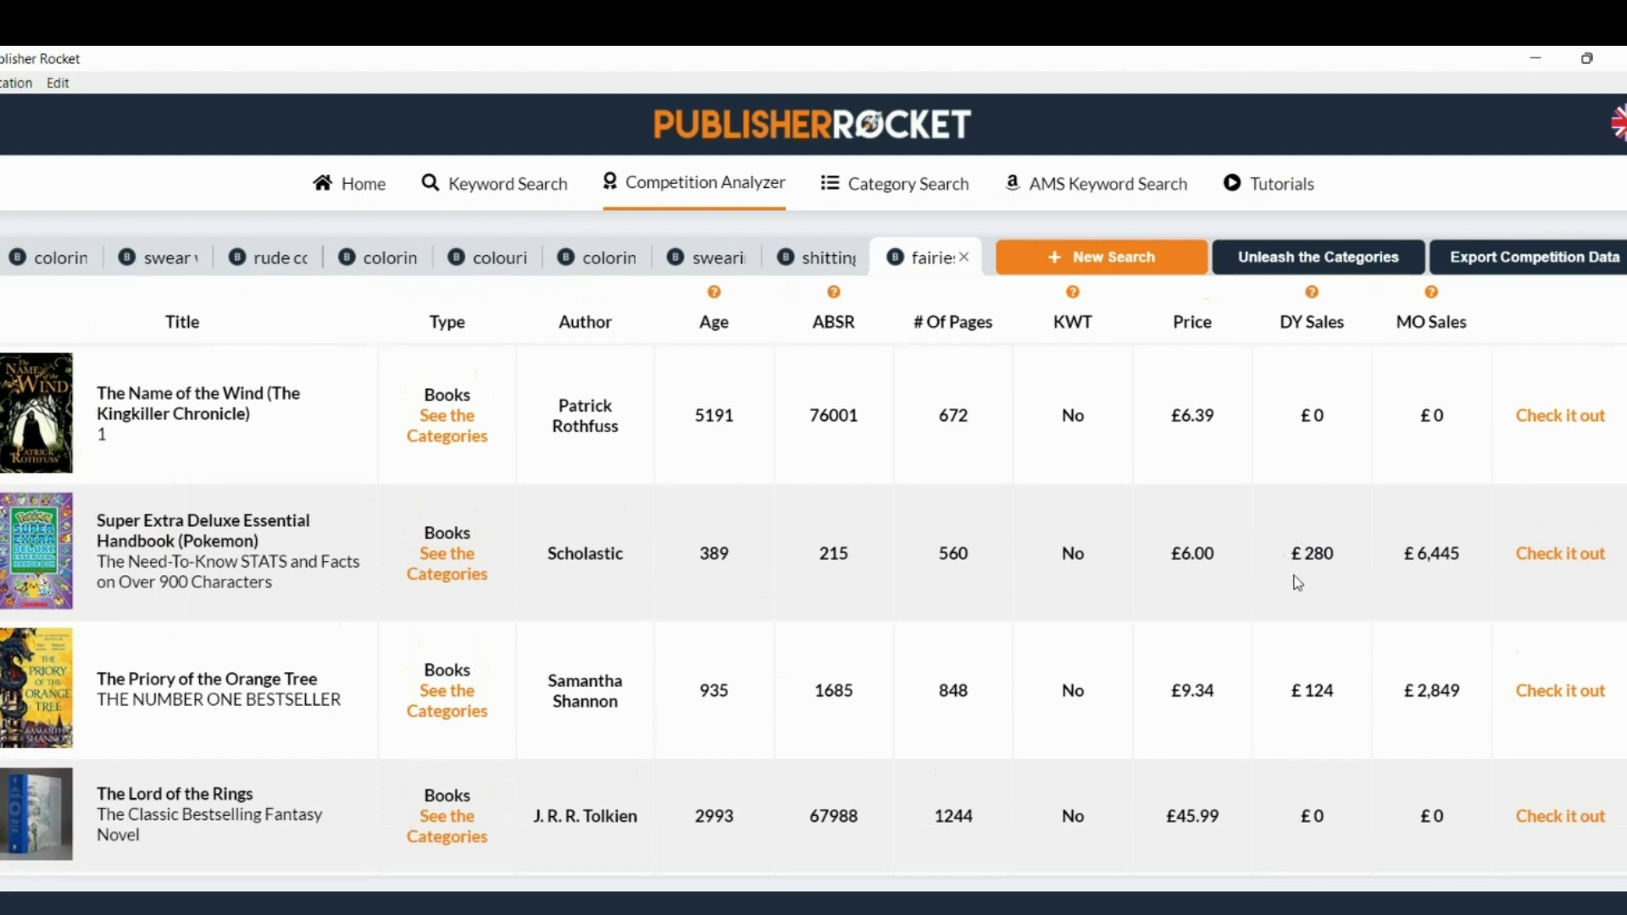
{"action": "scroll", "coordinate": [1289, 573], "scroll_direction": "down", "scroll_amount": 5}
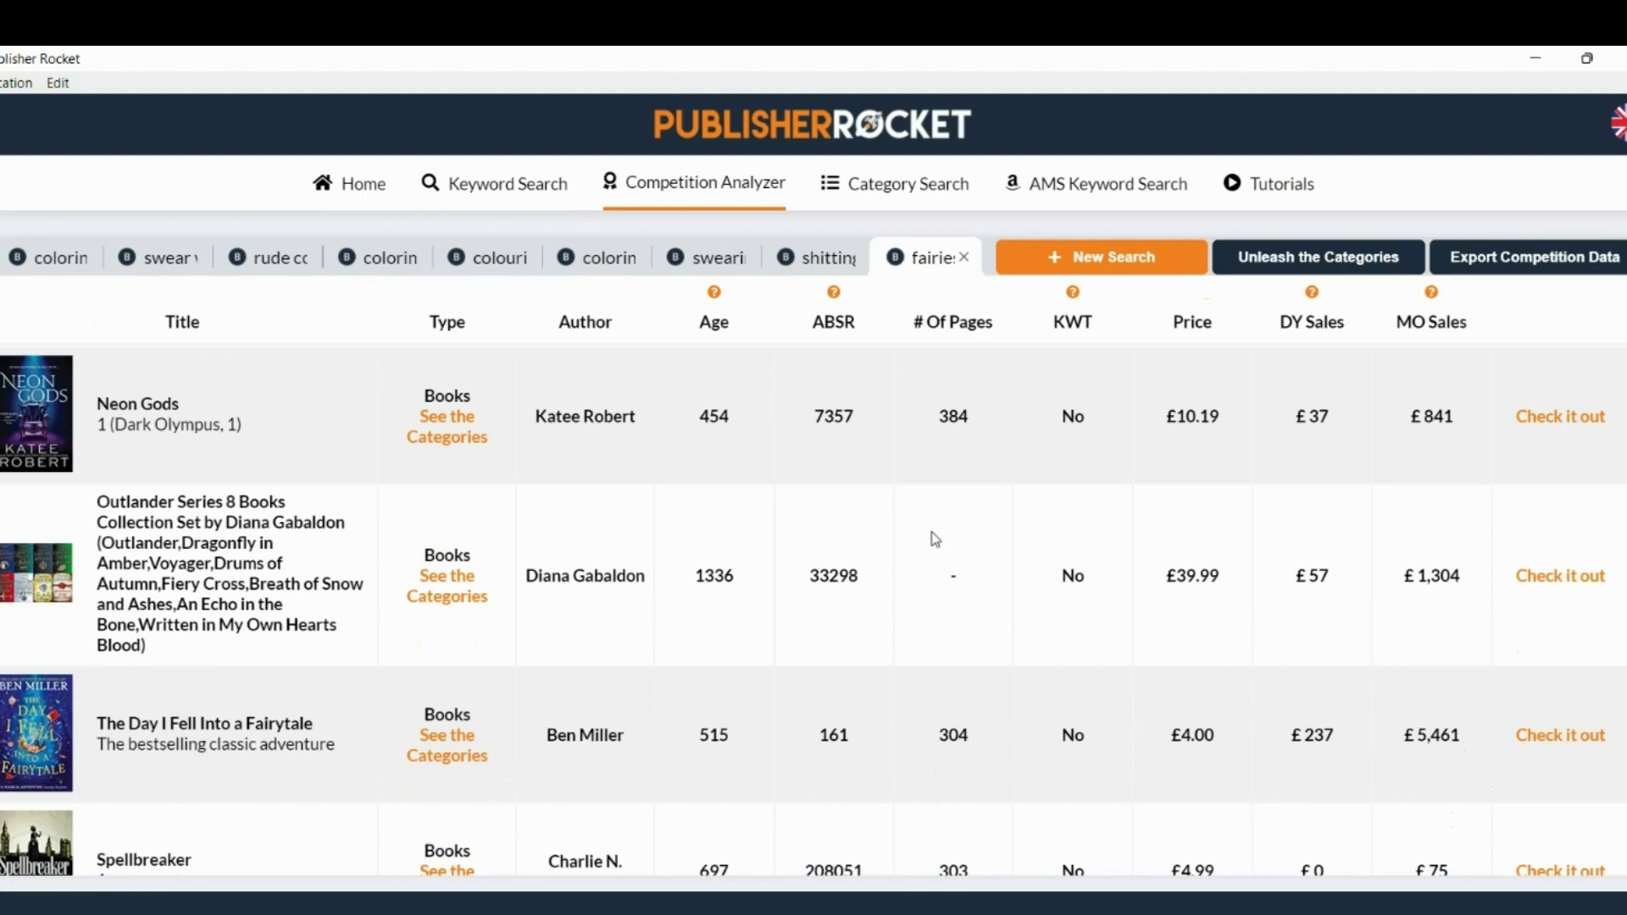
- Return to the keyword research, run the competition analysis for "best sellers 2022" and review the listed titles
{"action": "left_click", "coordinate": [480, 188]}
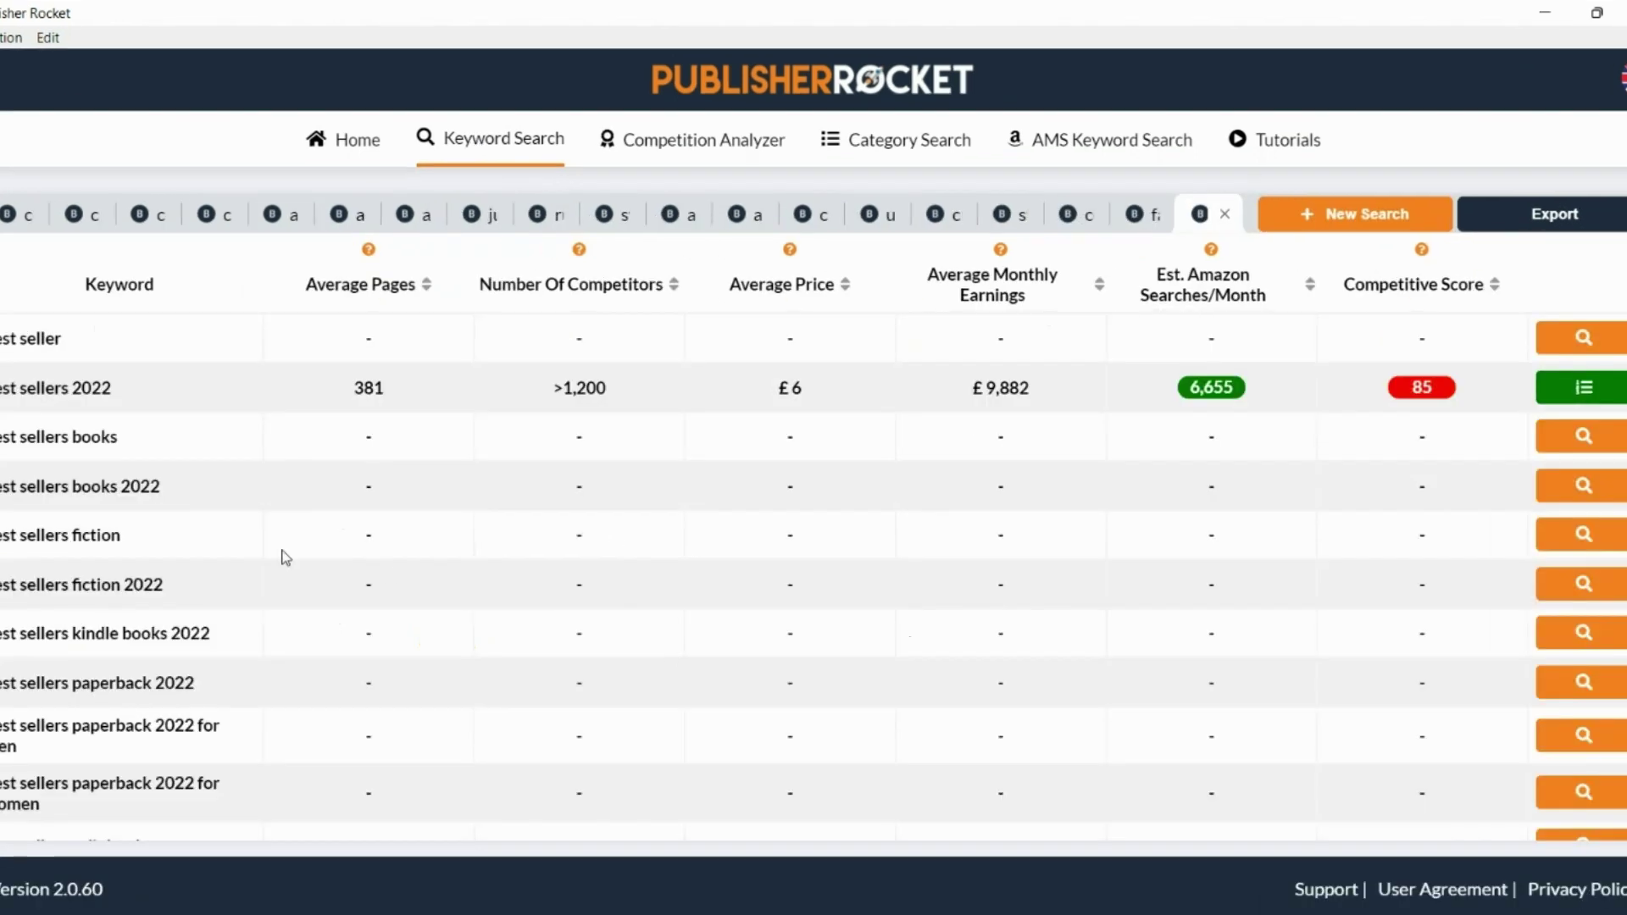
{"action": "left_click", "coordinate": [1557, 393]}
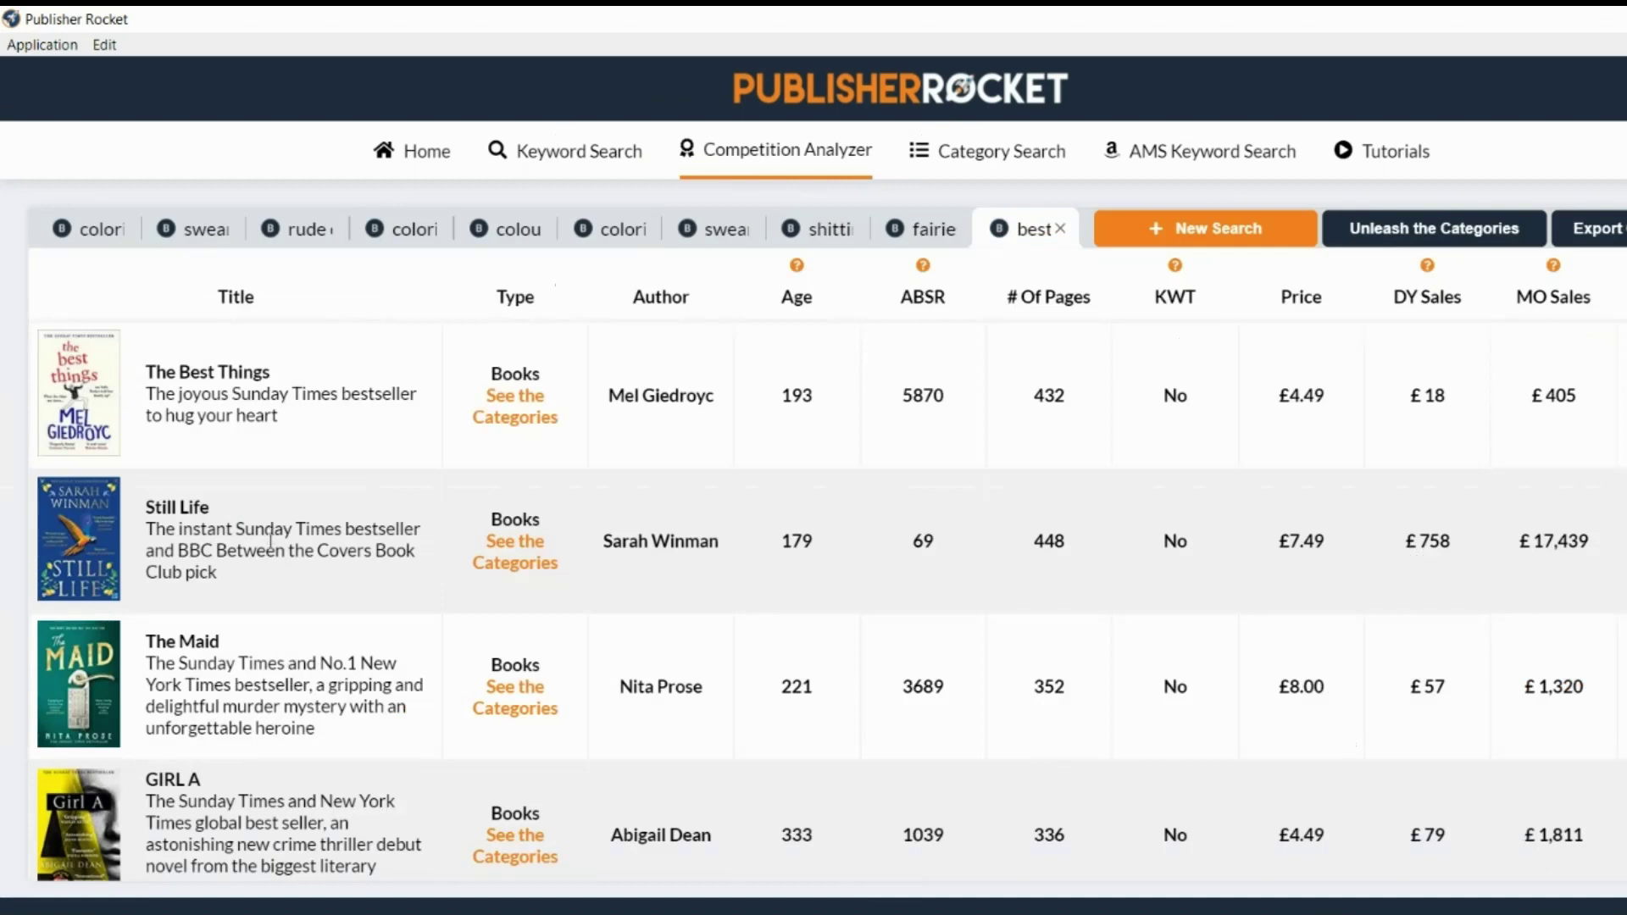
{"action": "scroll", "coordinate": [271, 540], "scroll_direction": "down", "scroll_amount": 8}
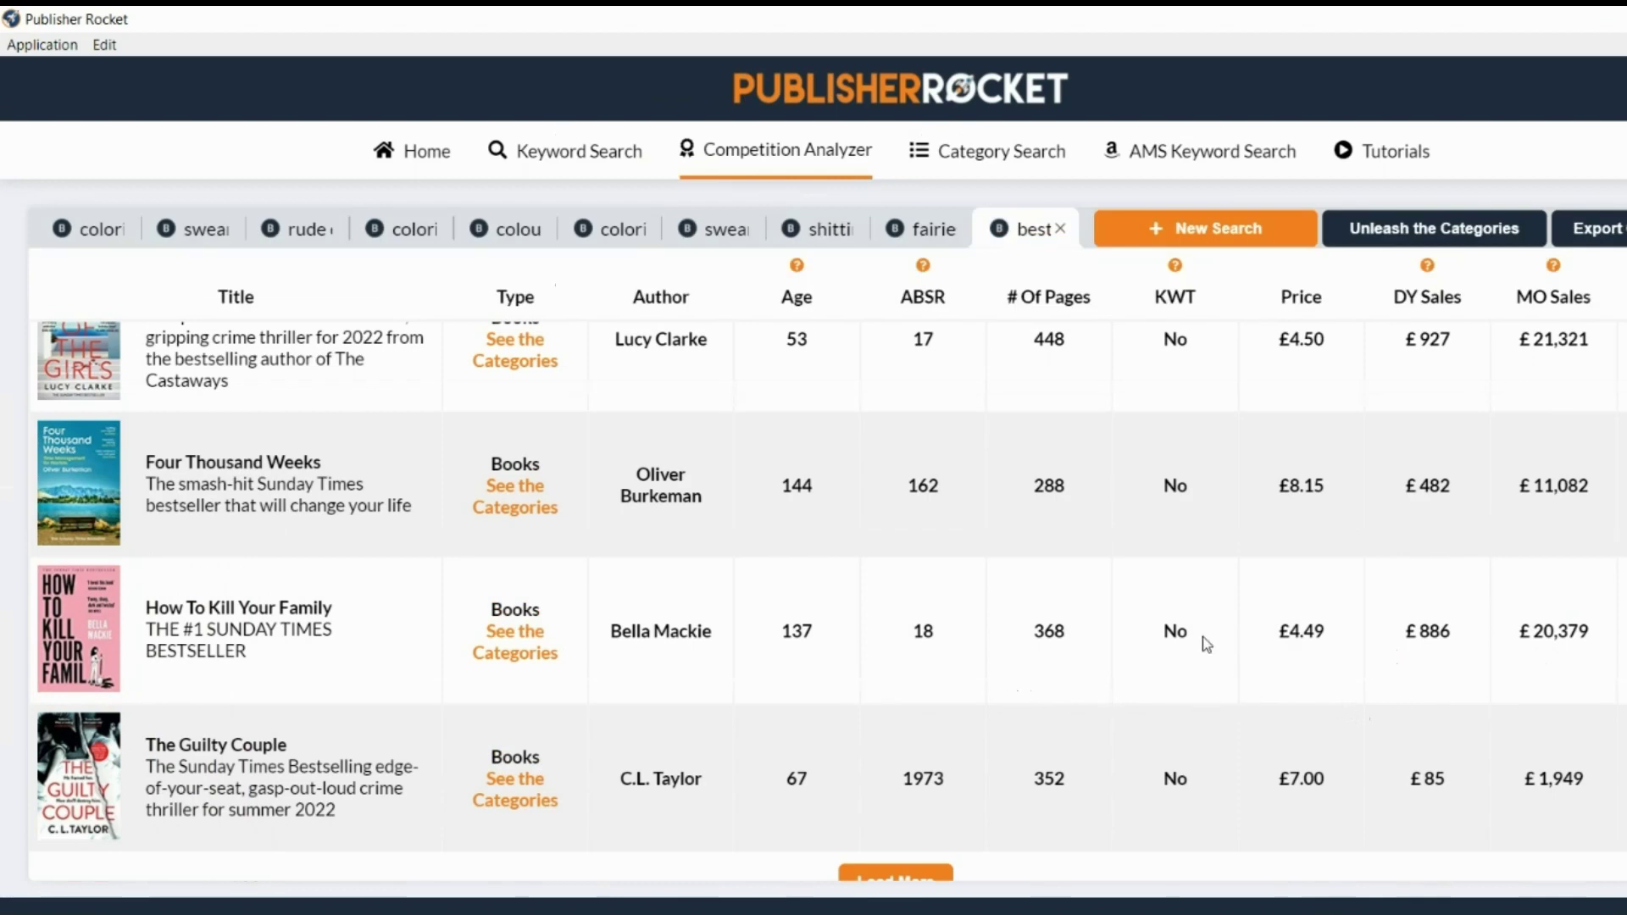
{"action": "scroll", "coordinate": [964, 618], "scroll_direction": "down", "scroll_amount": 1}
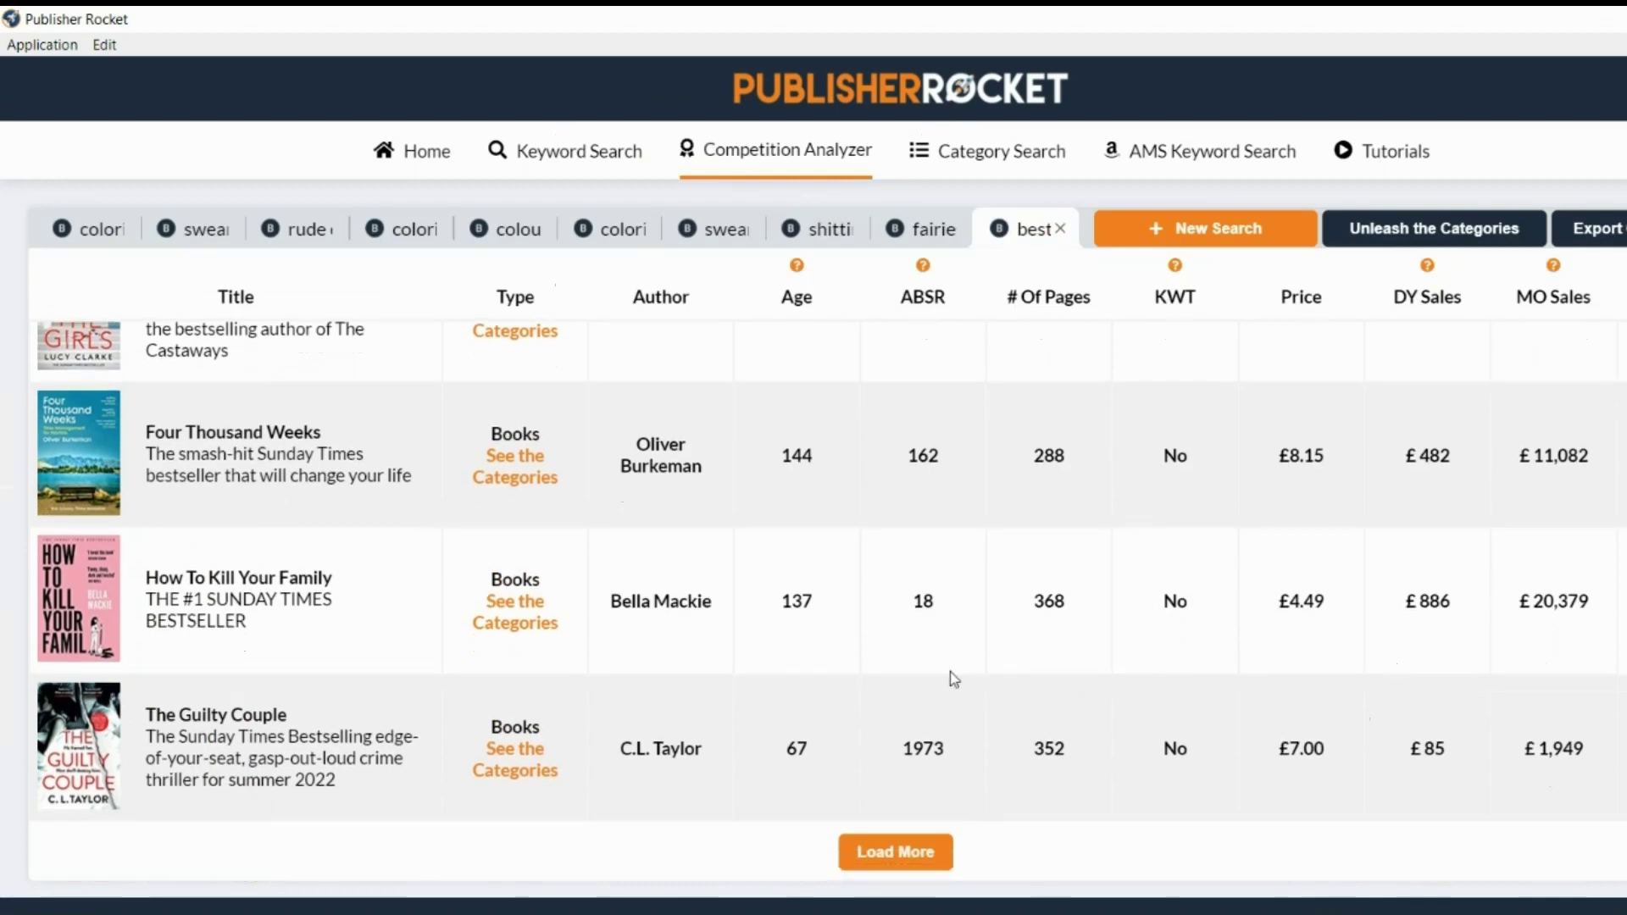
- Examine the bestselling titles' sales figures and enlarge covers such as The Four Winds and The Midnight Library to compare their designs
{"action": "scroll", "coordinate": [84, 481], "scroll_direction": "up", "scroll_amount": 5}
{"action": "mouse_move", "coordinate": [84, 481]}
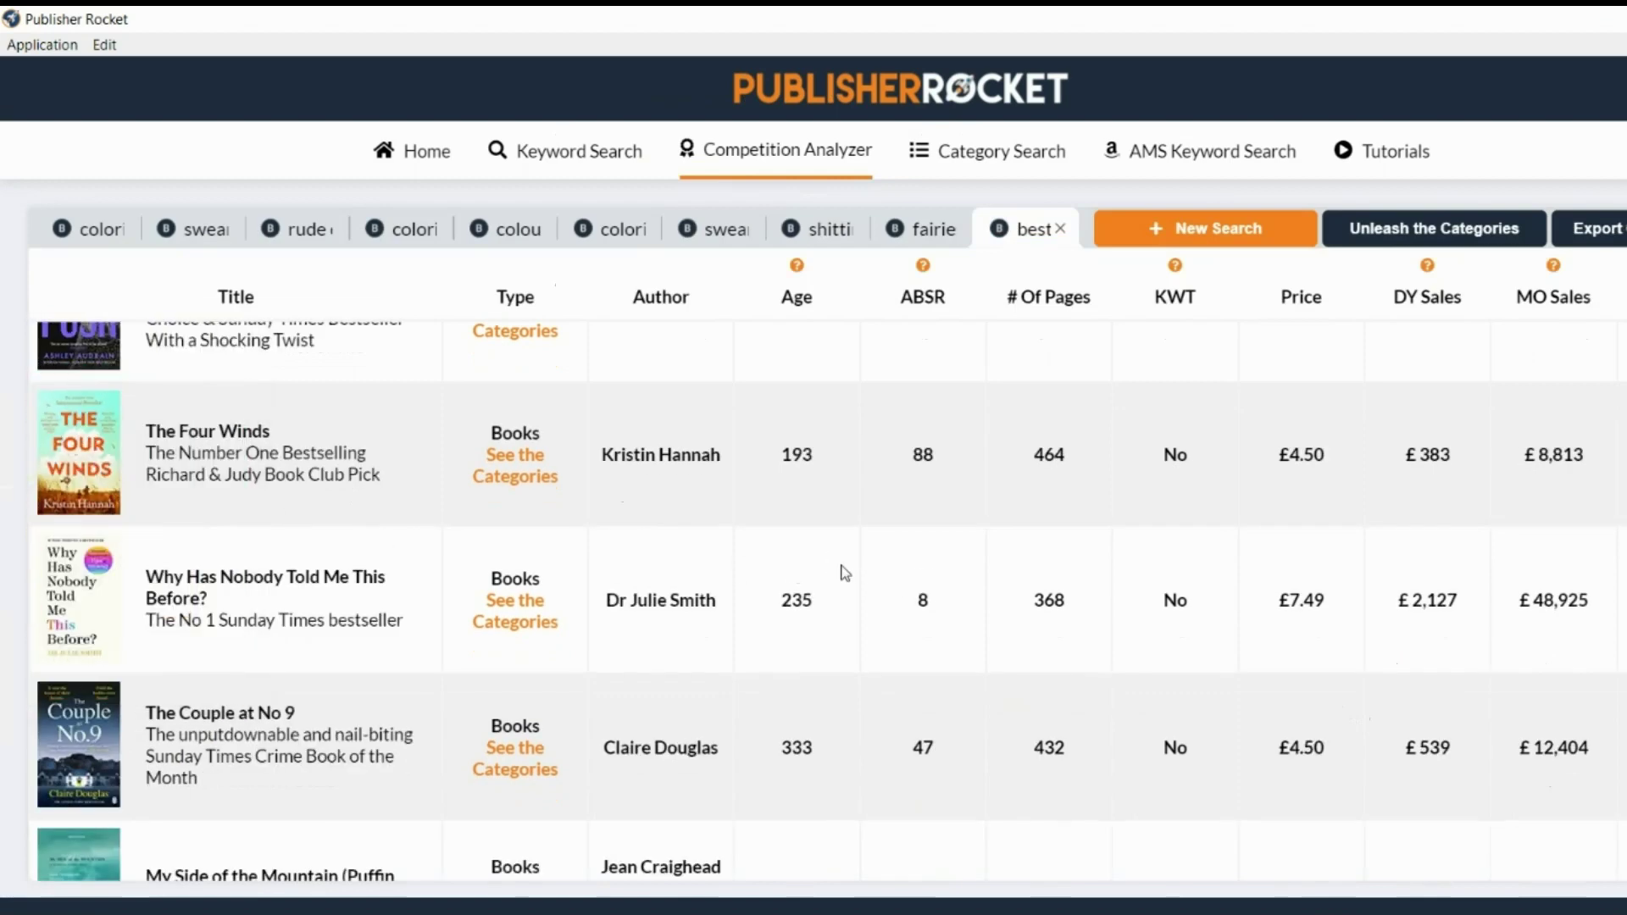
{"action": "scroll", "coordinate": [897, 556], "scroll_direction": "down", "scroll_amount": 2}
{"action": "scroll", "coordinate": [897, 557], "scroll_direction": "up", "scroll_amount": 2}
{"action": "scroll", "coordinate": [923, 584], "scroll_direction": "down", "scroll_amount": 5}
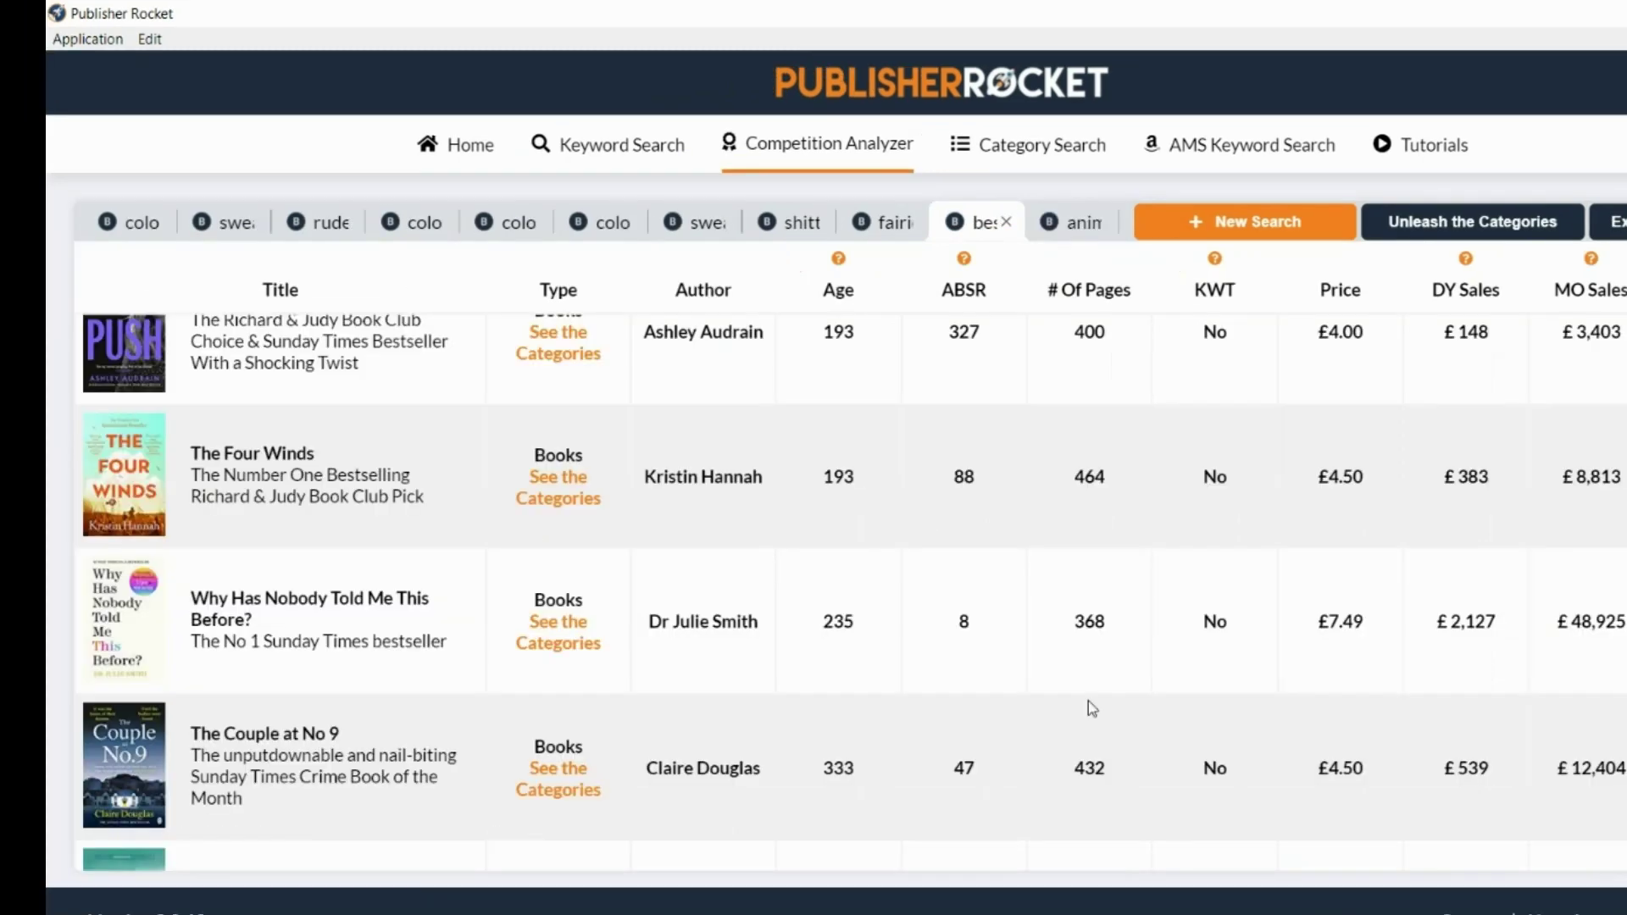
{"action": "mouse_move", "coordinate": [201, 501]}
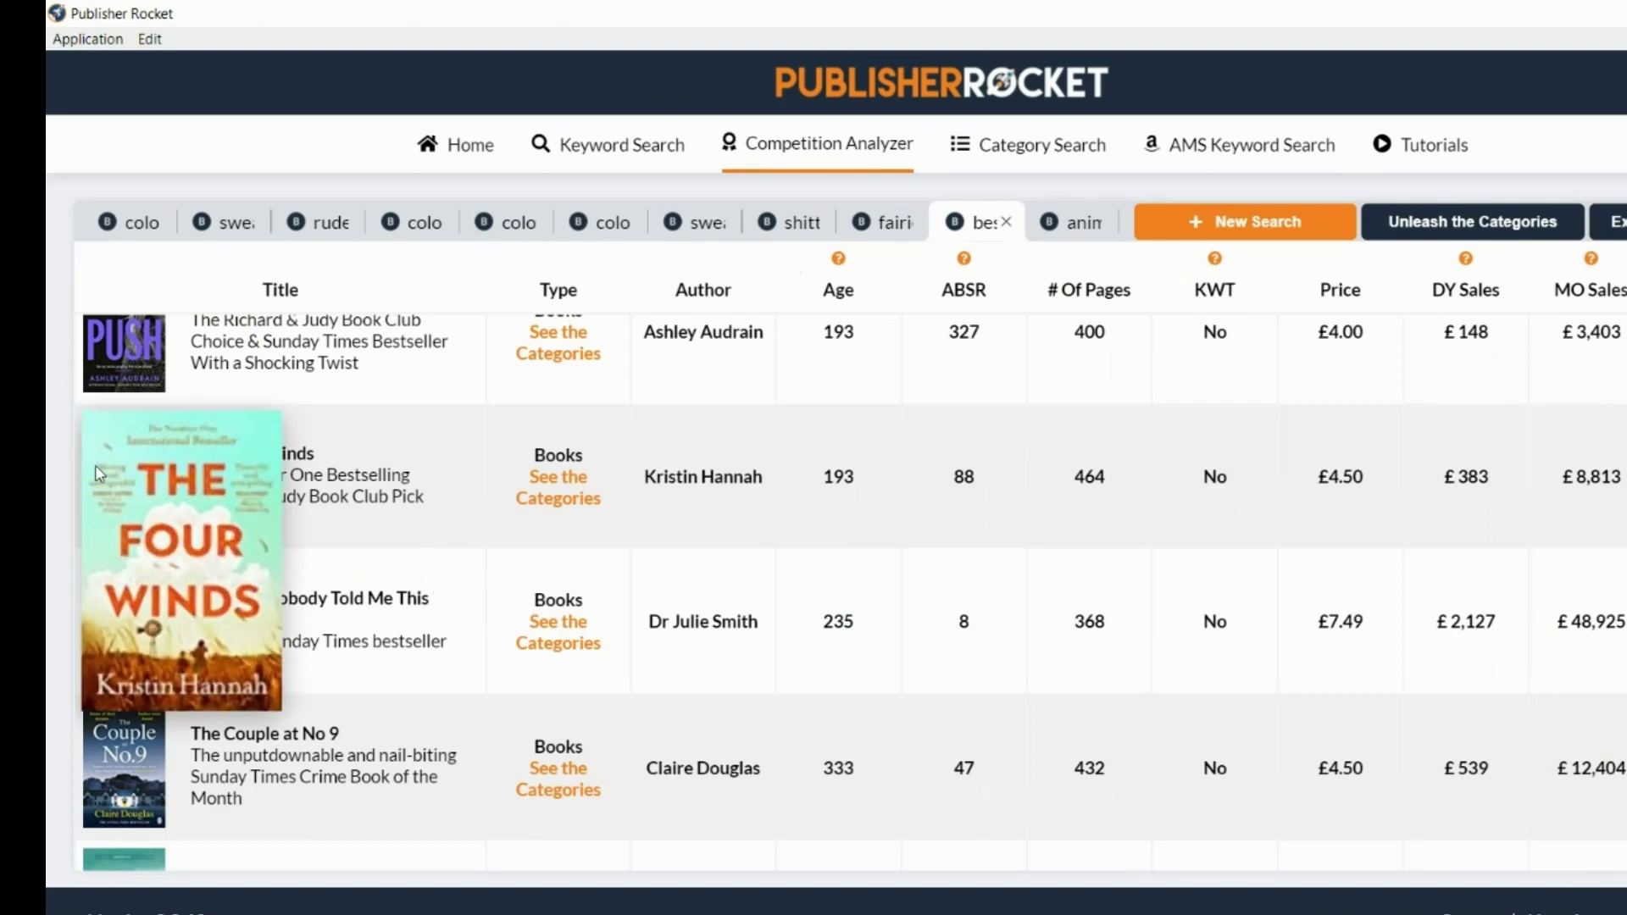
{"action": "scroll", "coordinate": [483, 661], "scroll_direction": "down", "scroll_amount": 3}
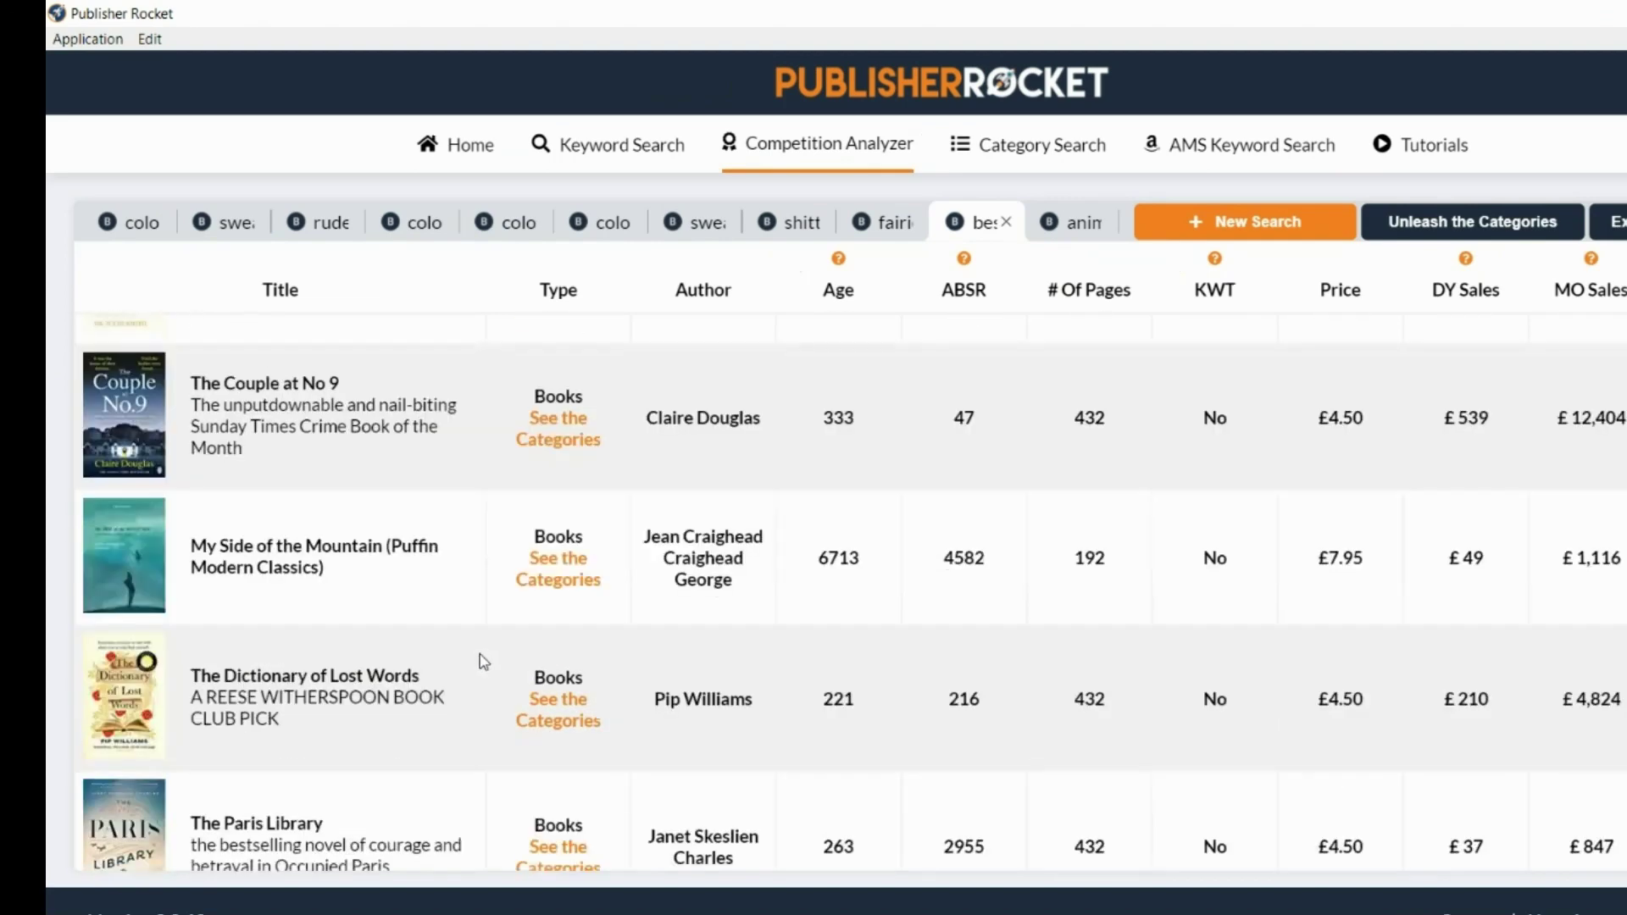
{"action": "scroll", "coordinate": [483, 664], "scroll_direction": "down", "scroll_amount": 3}
{"action": "scroll", "coordinate": [483, 665], "scroll_direction": "down", "scroll_amount": 3}
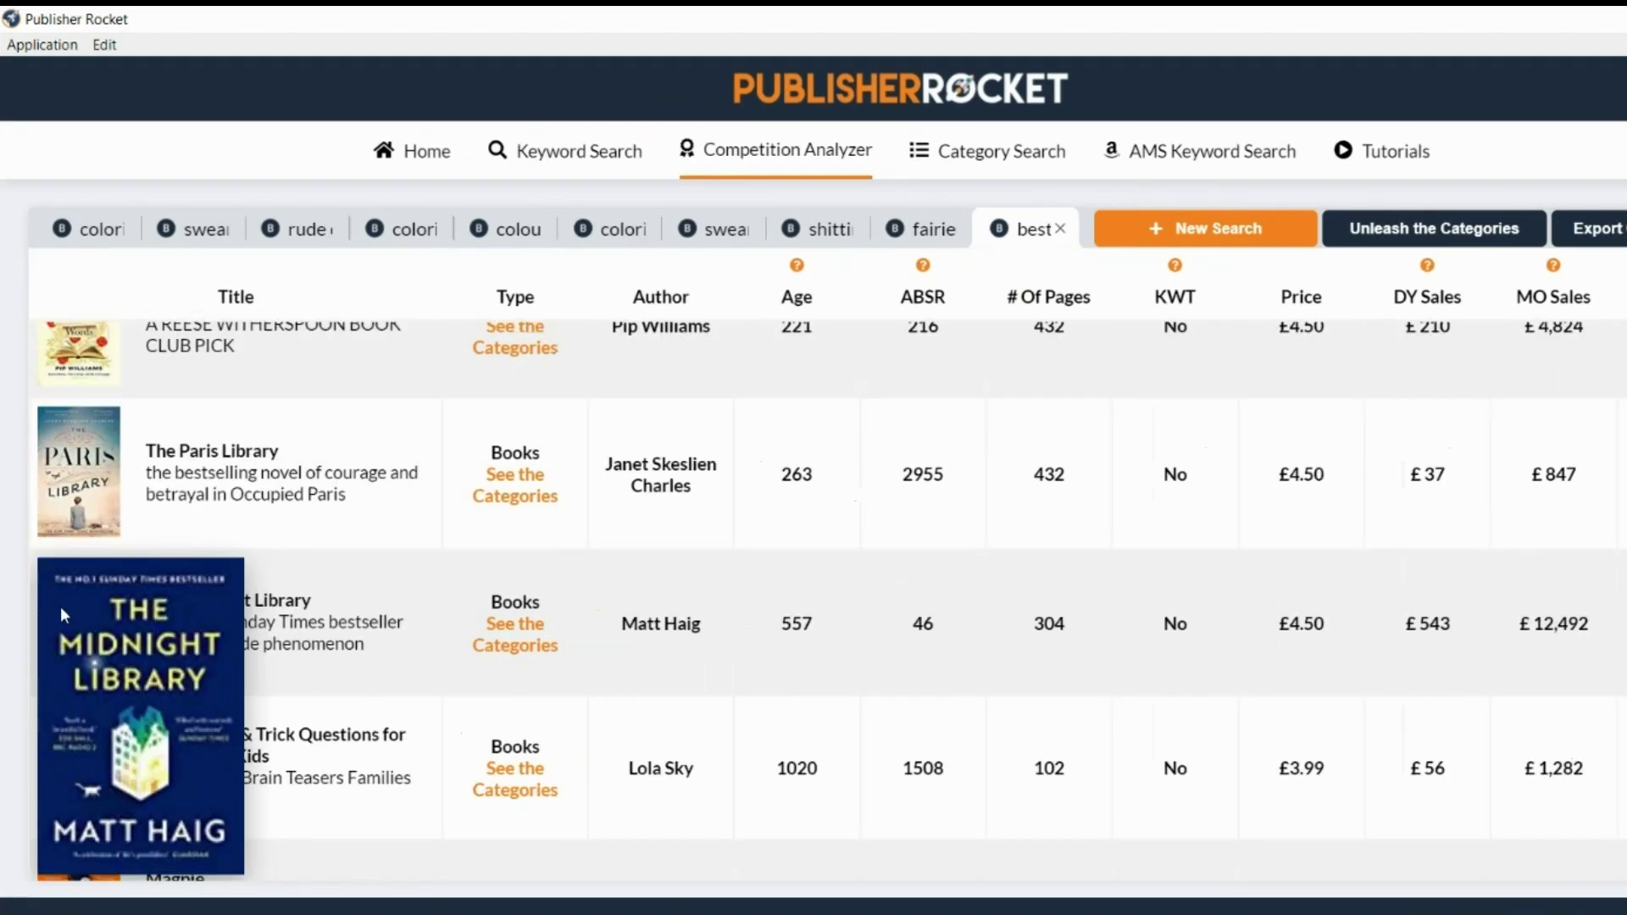